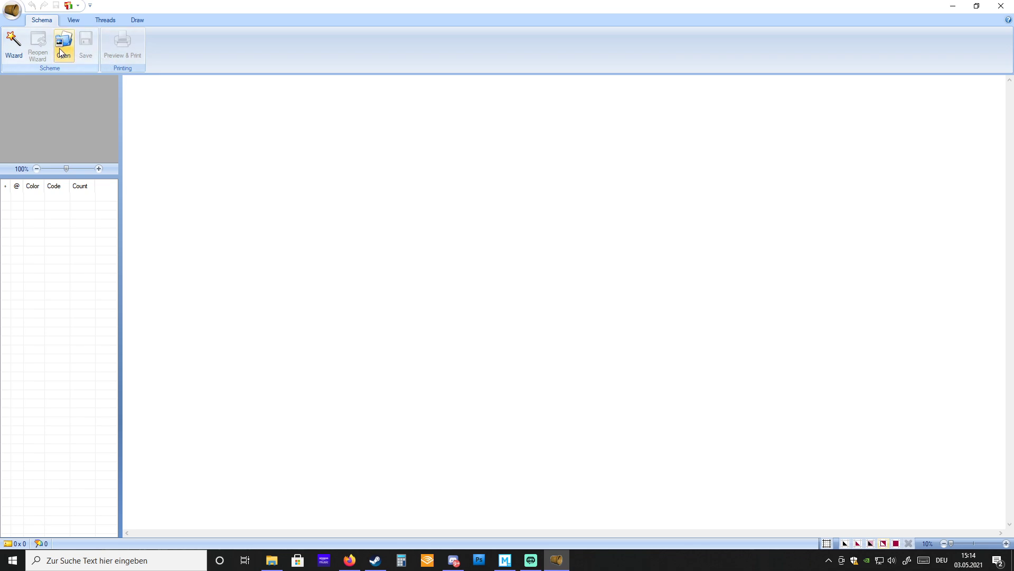
# - Start the pattern wizard and load the picture grapes-5889697_1920 from the Referenzen folder as the source
pyautogui.click(13, 52)
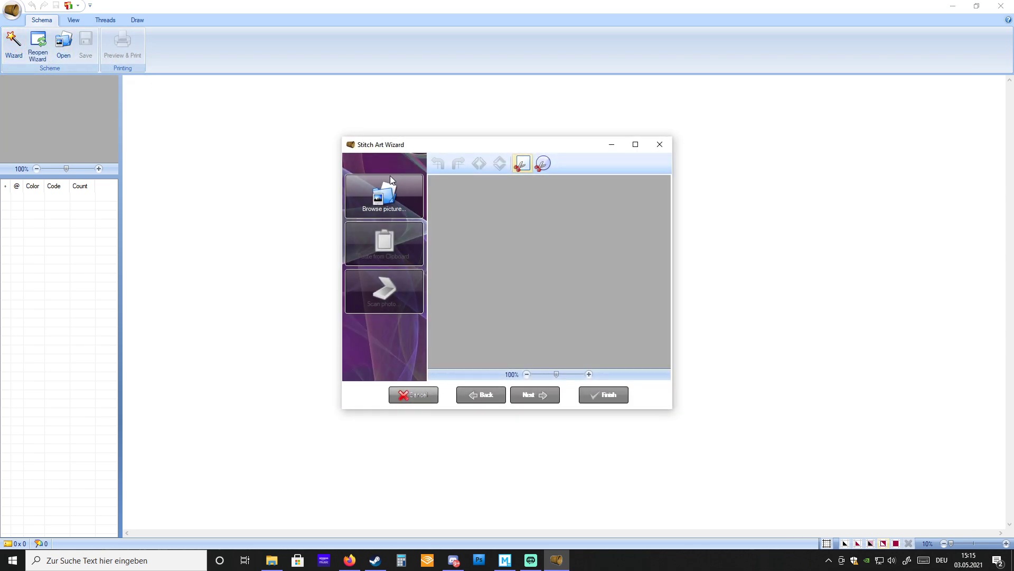
pyautogui.click(396, 196)
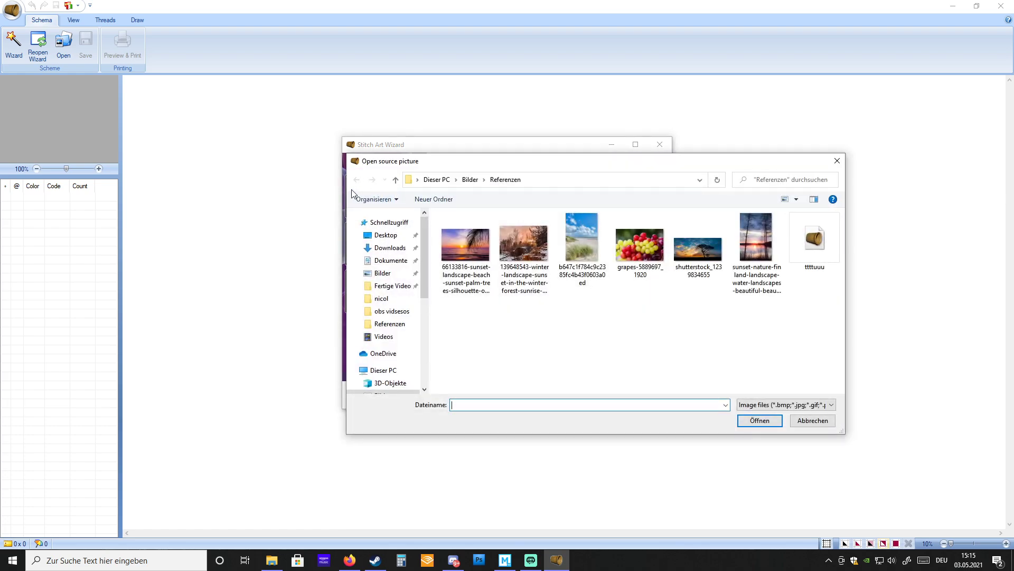
pyautogui.click(651, 262)
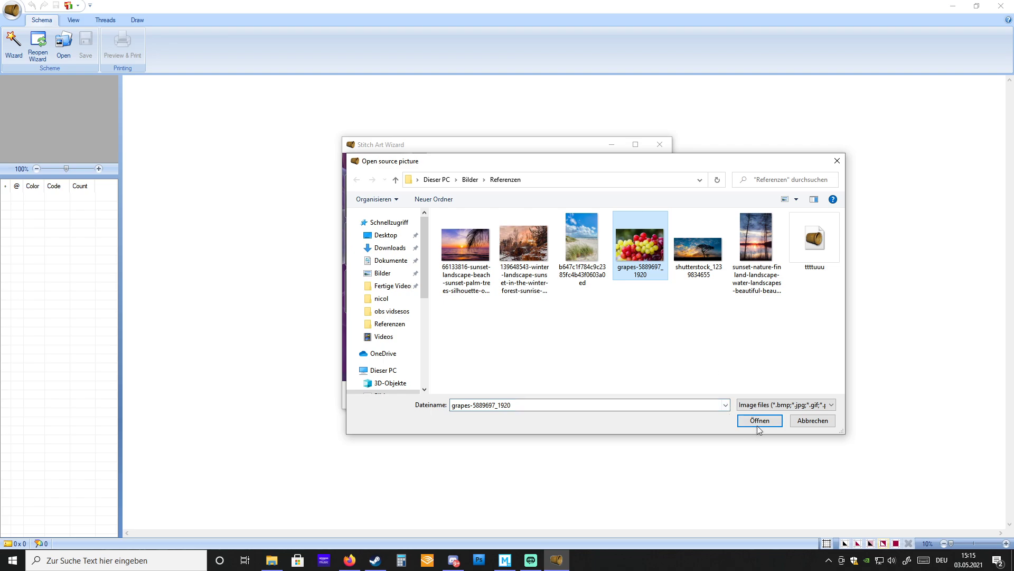
pyautogui.click(775, 423)
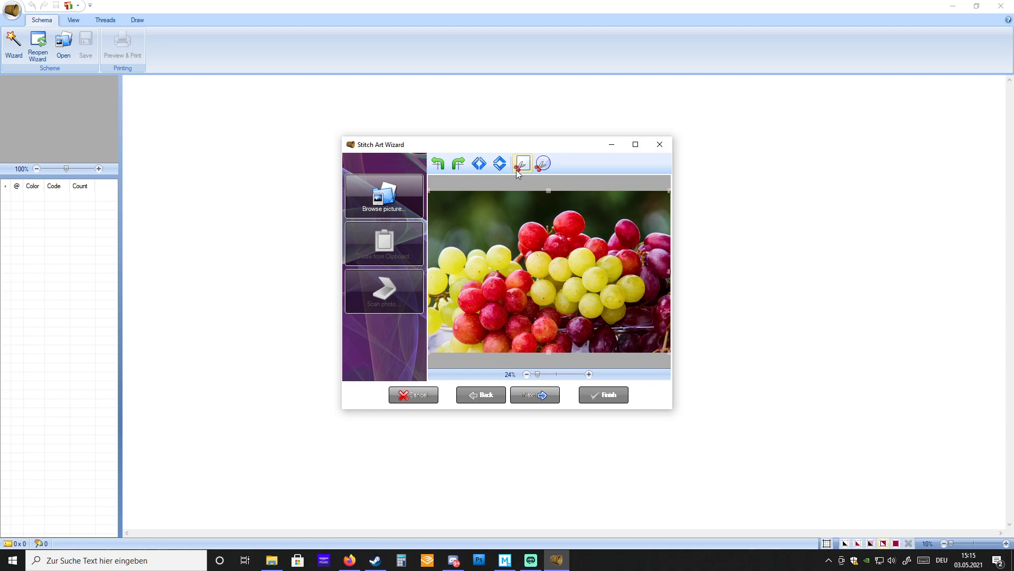
# - Try the elliptical crop frame on the grapes picture, then return to the rectangular frame and trim the picture's upper edge
pyautogui.moveTo(550, 190); pyautogui.dragTo(571, 200)
pyautogui.click(543, 164)
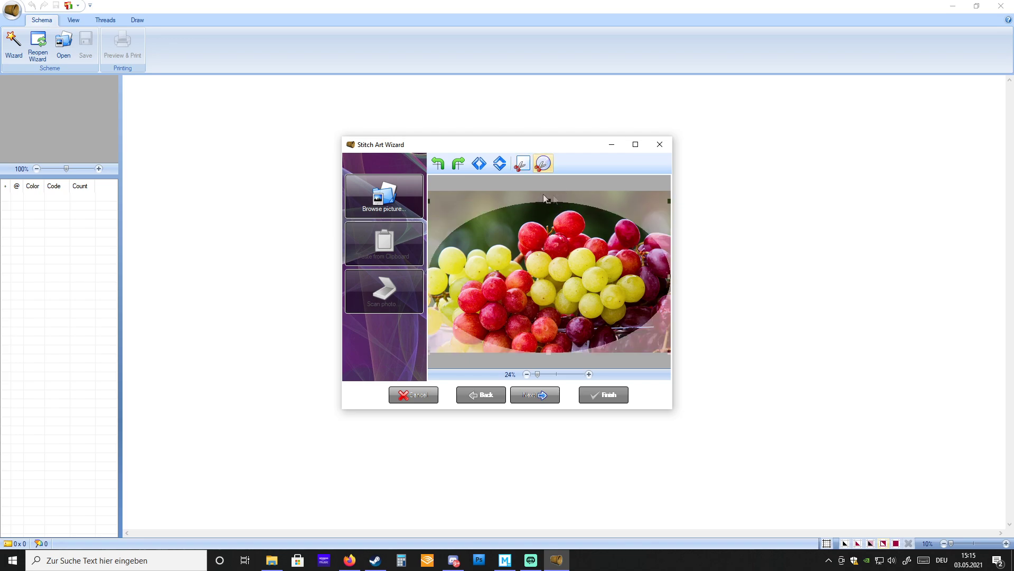
pyautogui.moveTo(669, 202); pyautogui.dragTo(693, 166)
pyautogui.click(522, 164)
pyautogui.moveTo(548, 194); pyautogui.dragTo(553, 207)
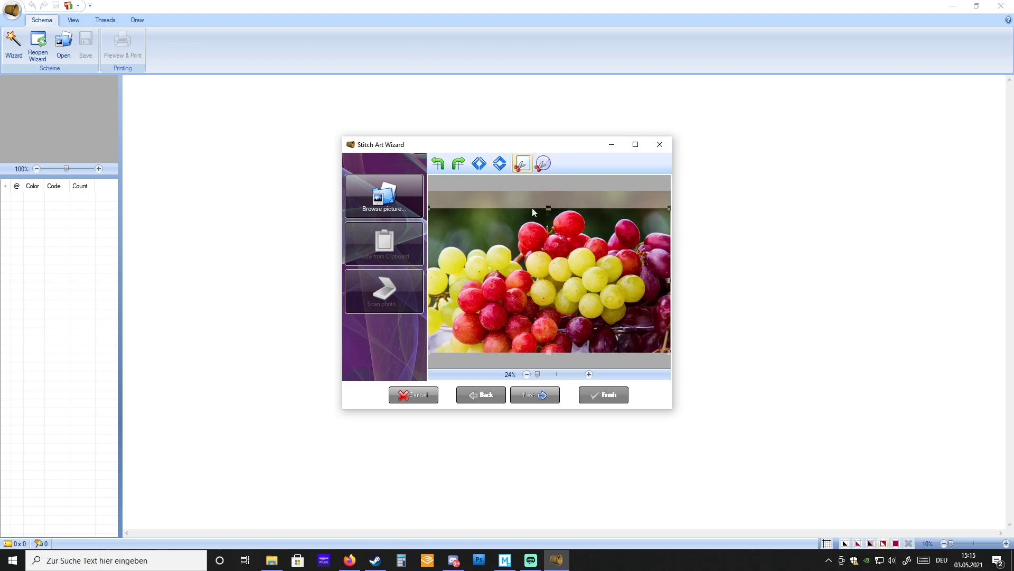
# - Try the vertical and horizontal flips, reverting each one, then rotate the picture right and back left
pyautogui.click(503, 165)
pyautogui.click(502, 164)
pyautogui.click(478, 164)
pyautogui.click(479, 165)
pyautogui.click(458, 164)
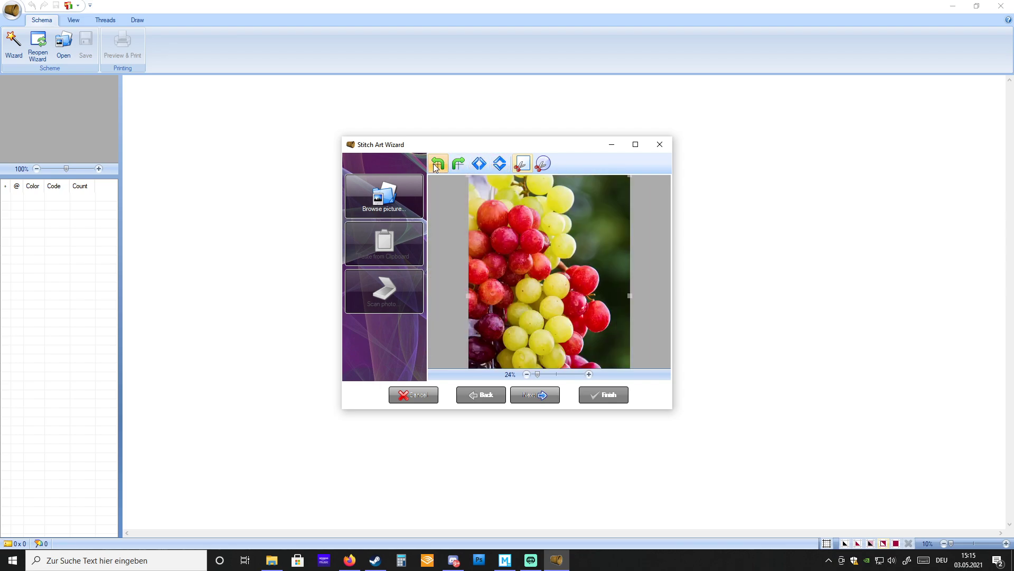
pyautogui.click(438, 164)
# - Crop a narrow strip off the picture's upper edge with the rectangular frame and proceed to the size settings
pyautogui.moveTo(548, 190); pyautogui.dragTo(560, 209)
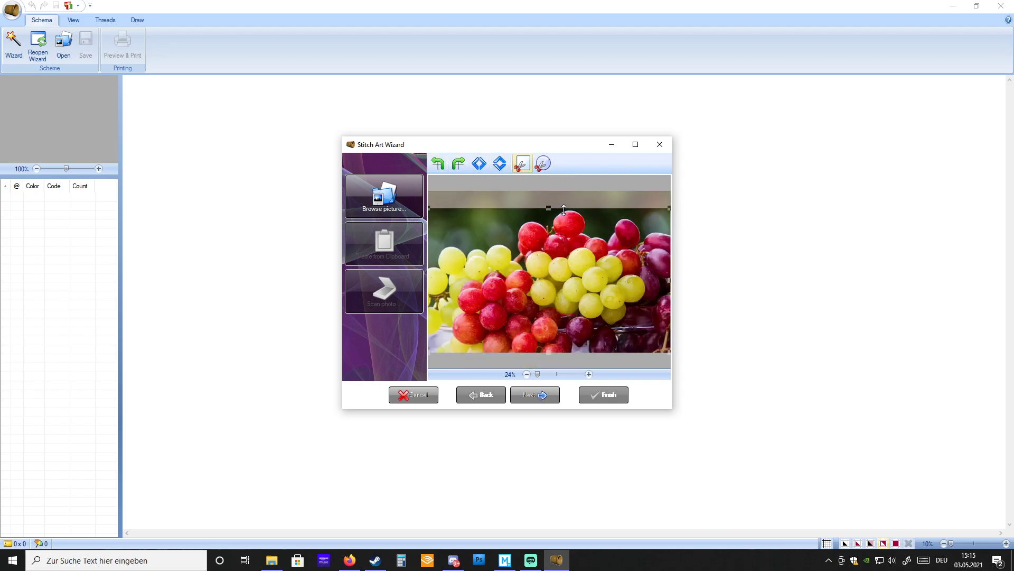
pyautogui.click(530, 396)
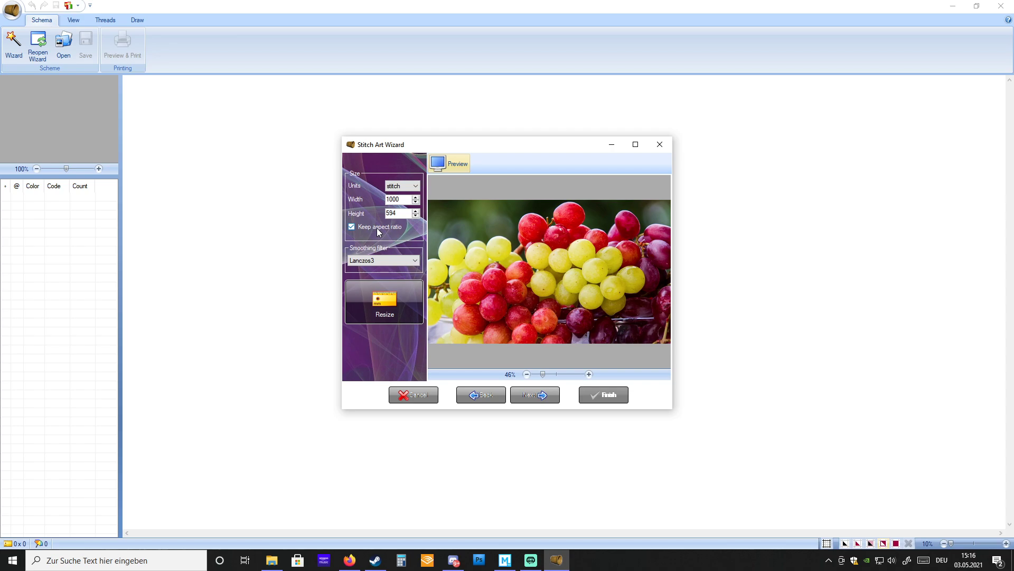
# - Try the BSpline smoothing filter and switch back to Lanczos3
pyautogui.click(377, 260)
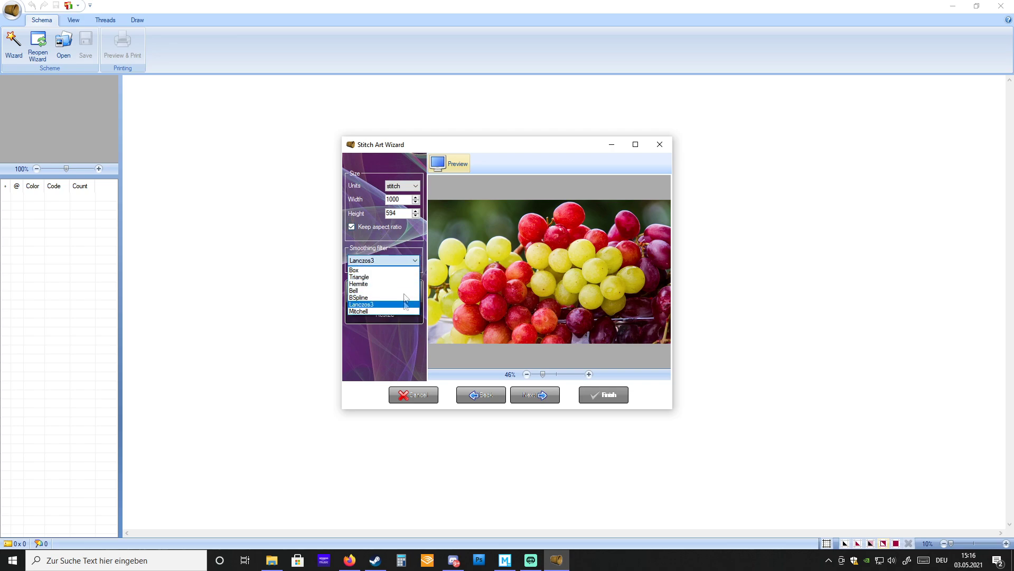
pyautogui.click(406, 298)
pyautogui.click(412, 260)
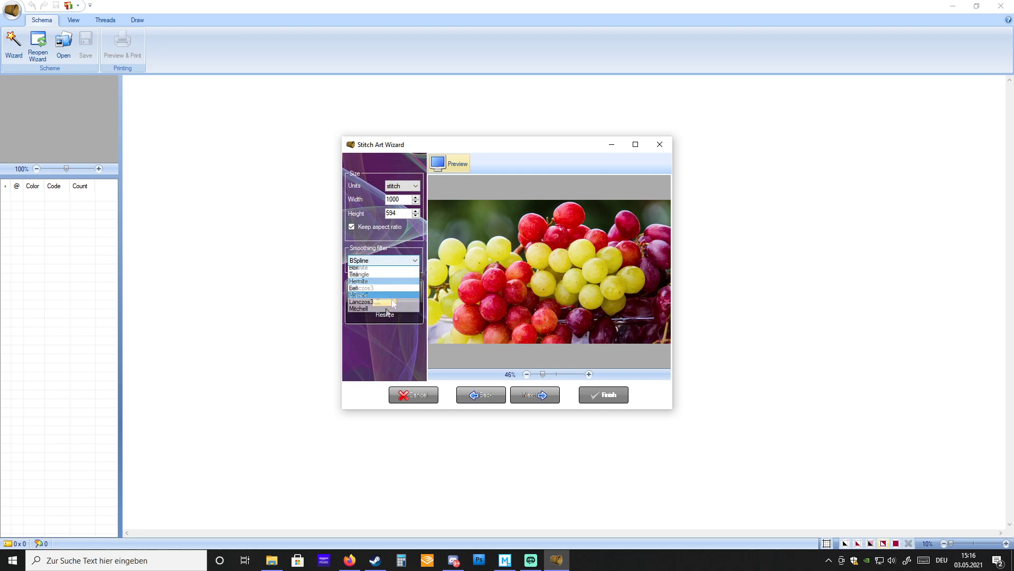
pyautogui.click(390, 302)
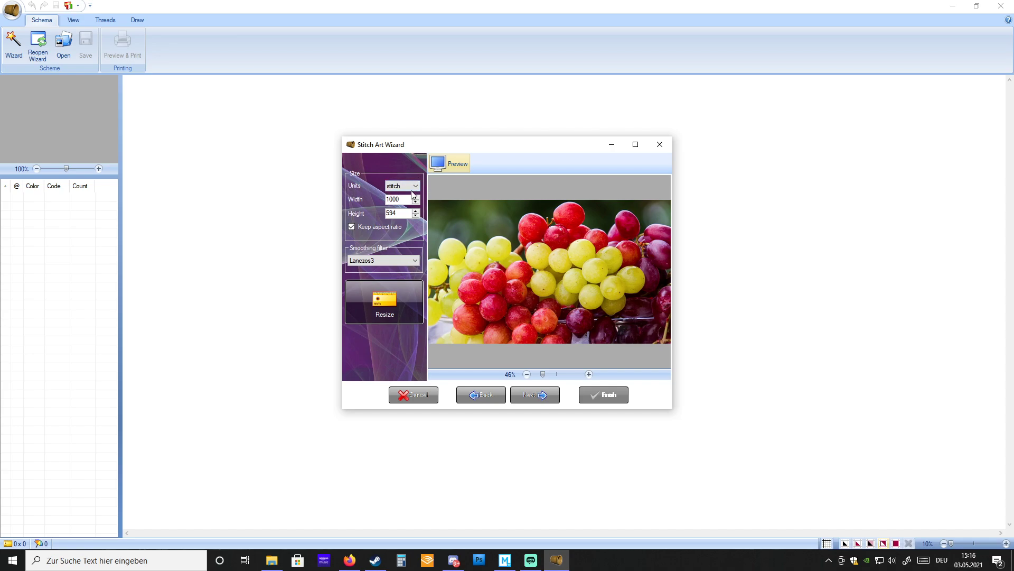
# - Try sizing the pattern in cm with 10 stitches per cm
pyautogui.click(414, 190)
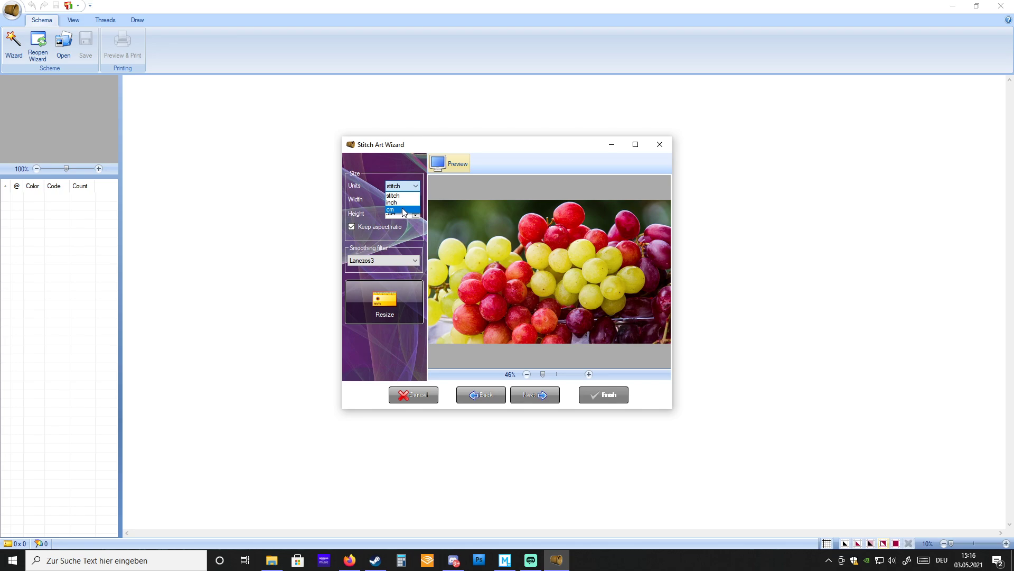
pyautogui.click(403, 209)
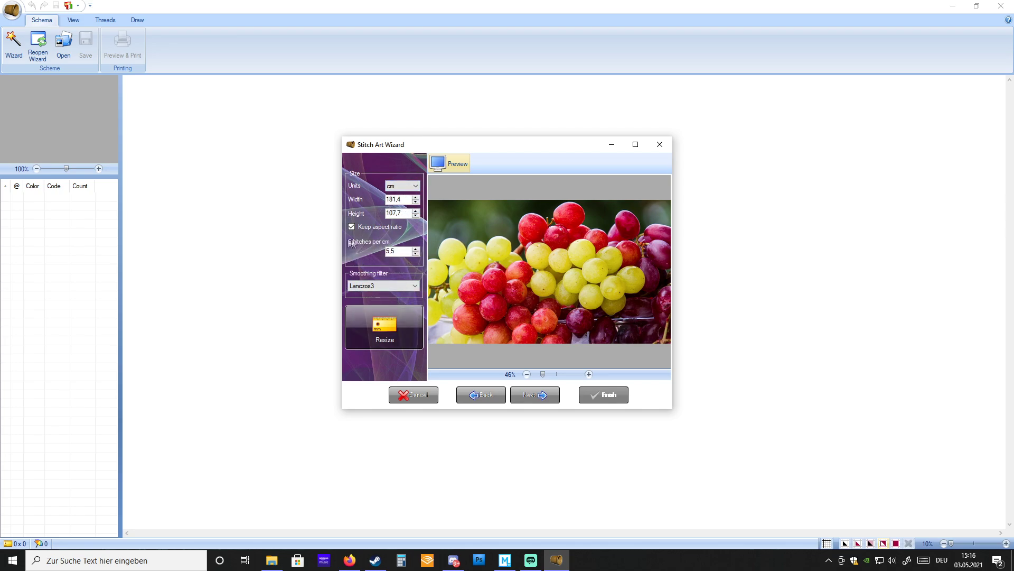
pyautogui.doubleClick(389, 252)
pyautogui.write('4')
pyautogui.write('10')
pyautogui.click(534, 401)
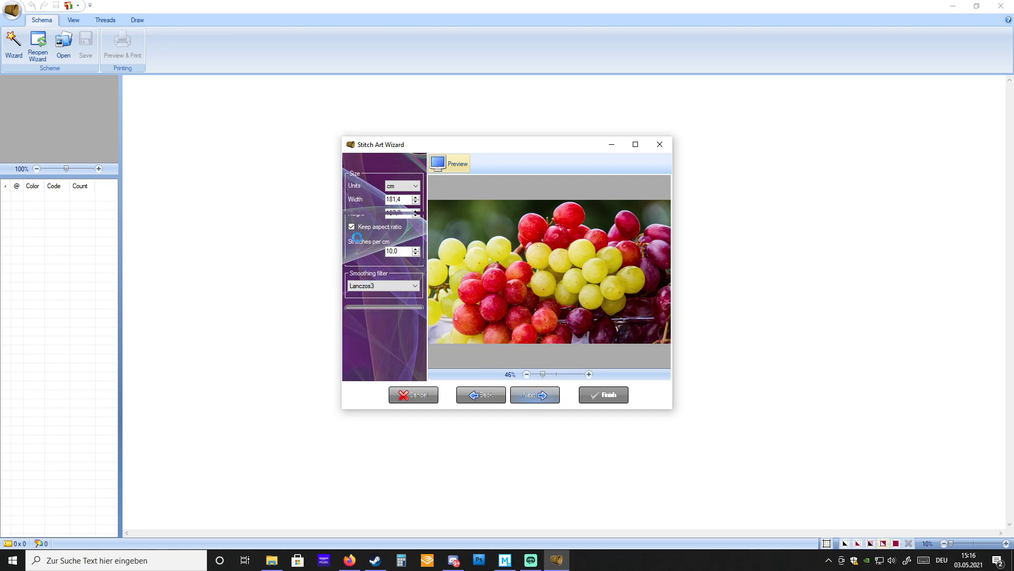
pyautogui.click(495, 401)
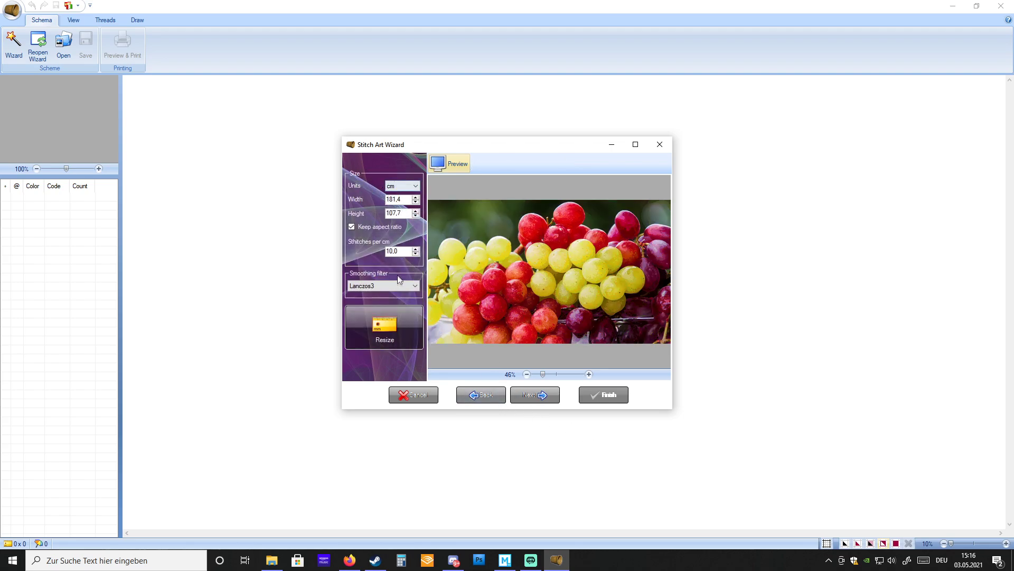
# - Switch the size units back to stitch and reload the size settings from the picture page
pyautogui.click(418, 186)
pyautogui.click(396, 210)
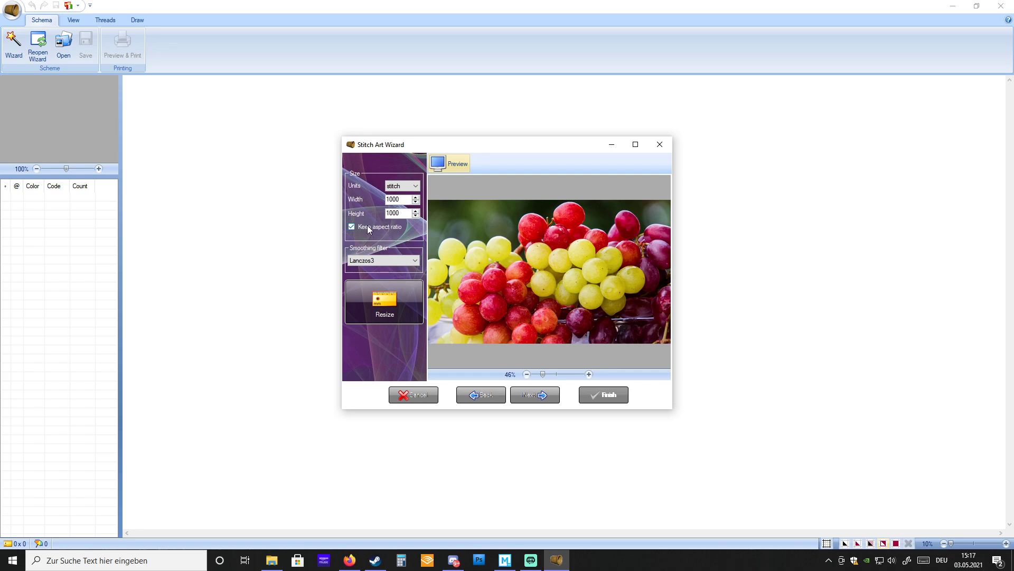
pyautogui.click(476, 397)
pyautogui.click(532, 401)
# - Try a height of 1000 stitches without keeping the aspect ratio, then reload the size settings to restore the original proportions
pyautogui.click(352, 227)
pyautogui.moveTo(409, 213); pyautogui.dragTo(334, 211)
pyautogui.write('100')
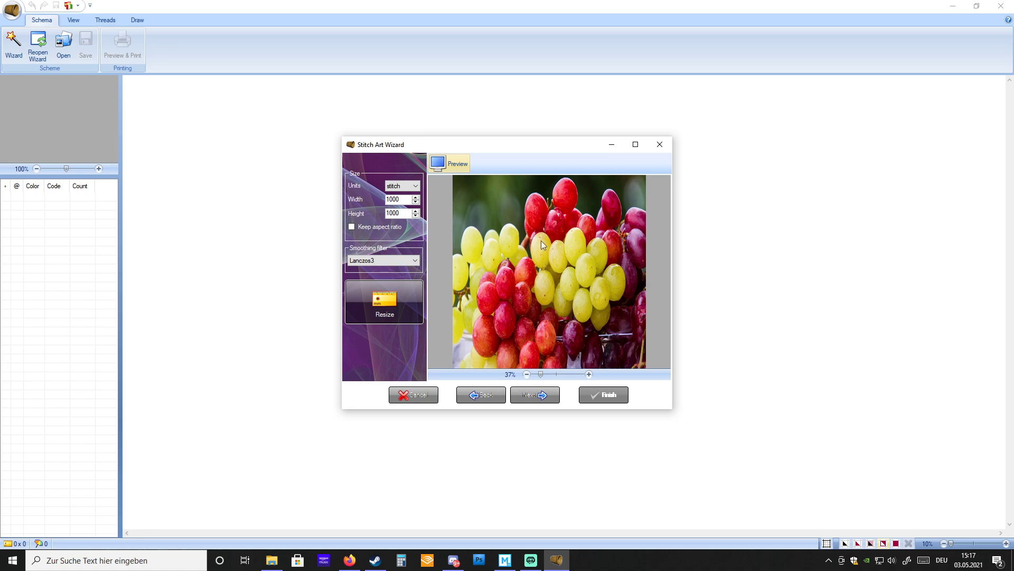
pyautogui.click(478, 396)
pyautogui.click(528, 397)
pyautogui.click(493, 394)
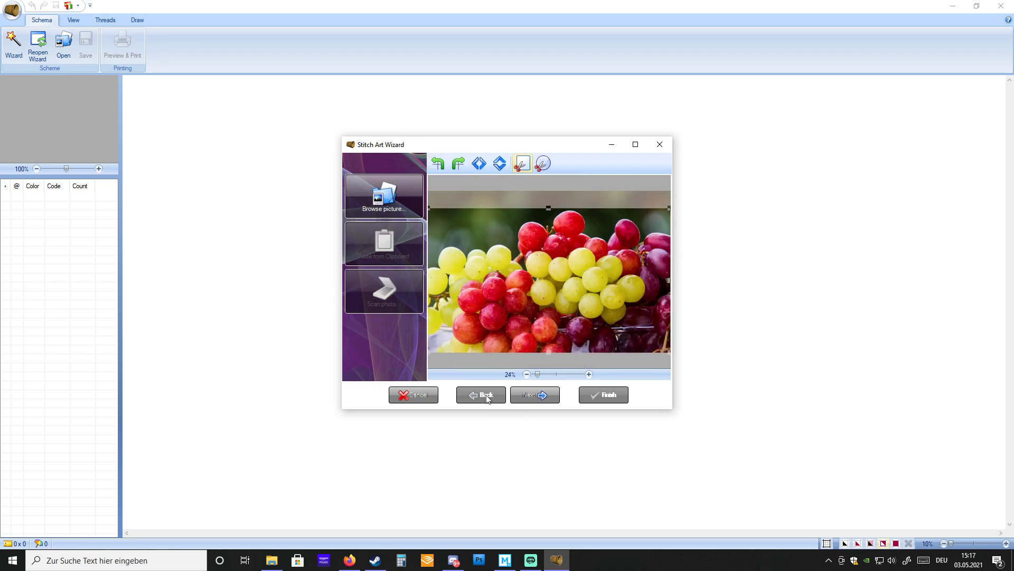
pyautogui.click(537, 397)
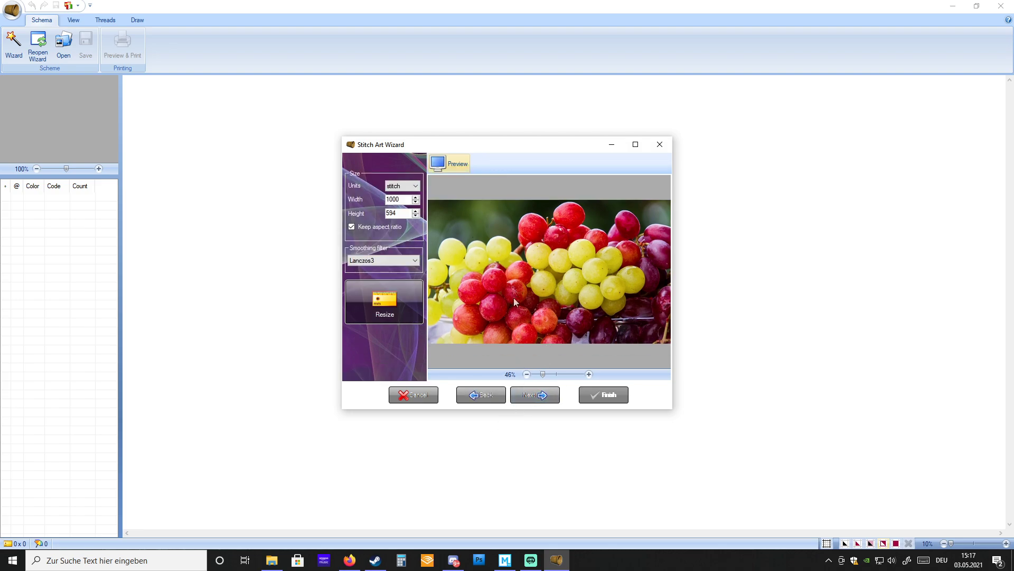
# - Proceed to the color settings, keep the DMC threads suite 1 floss kit and set the maximum colors to 80
pyautogui.click(537, 396)
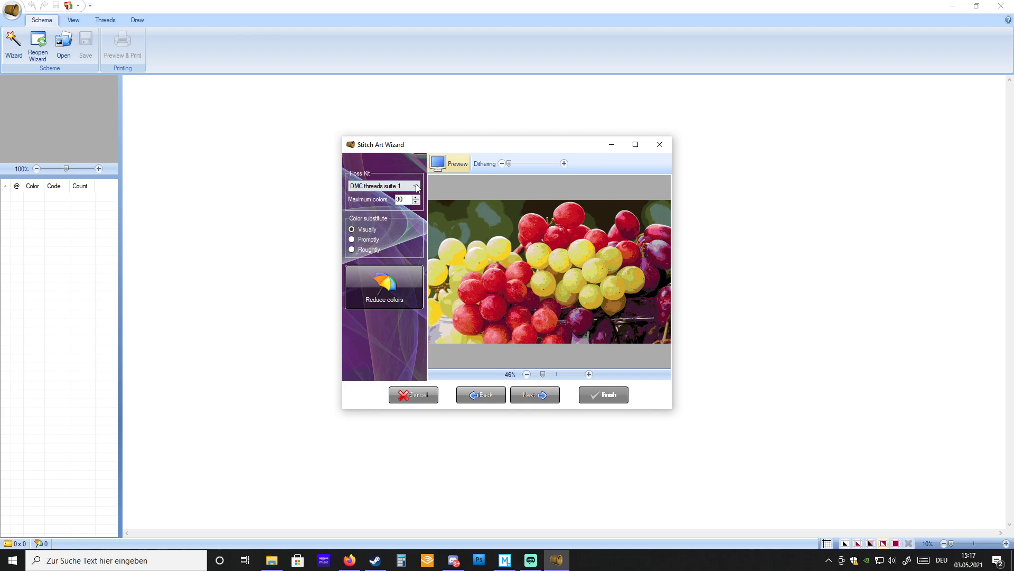
pyautogui.click(416, 186)
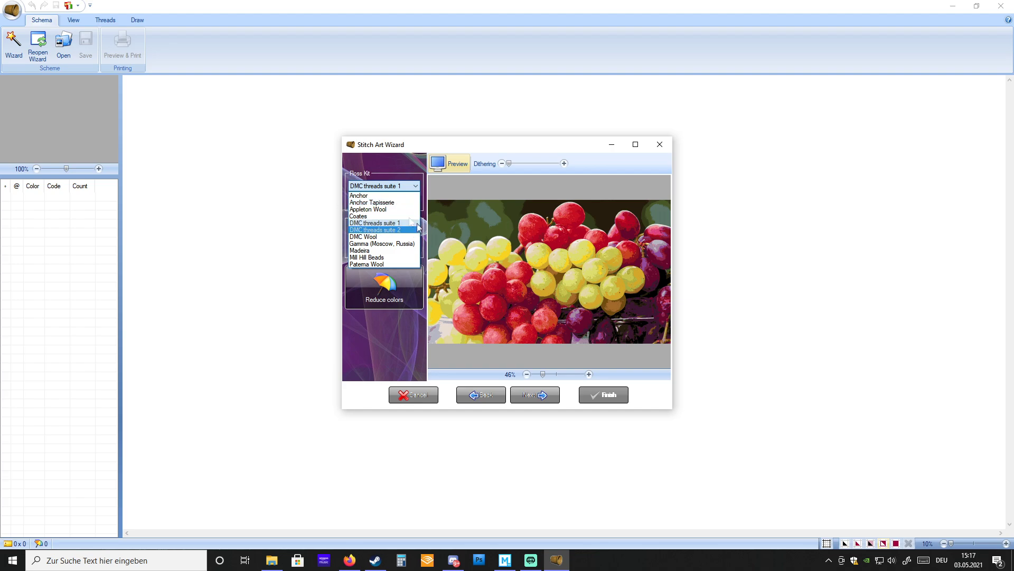
pyautogui.click(389, 223)
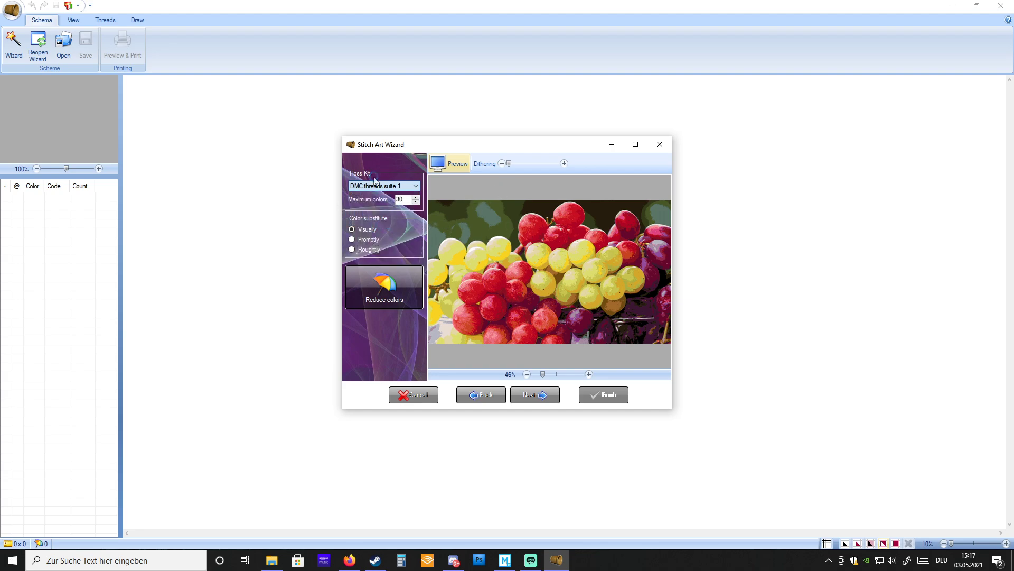
pyautogui.press('Tab')
pyautogui.write('80')
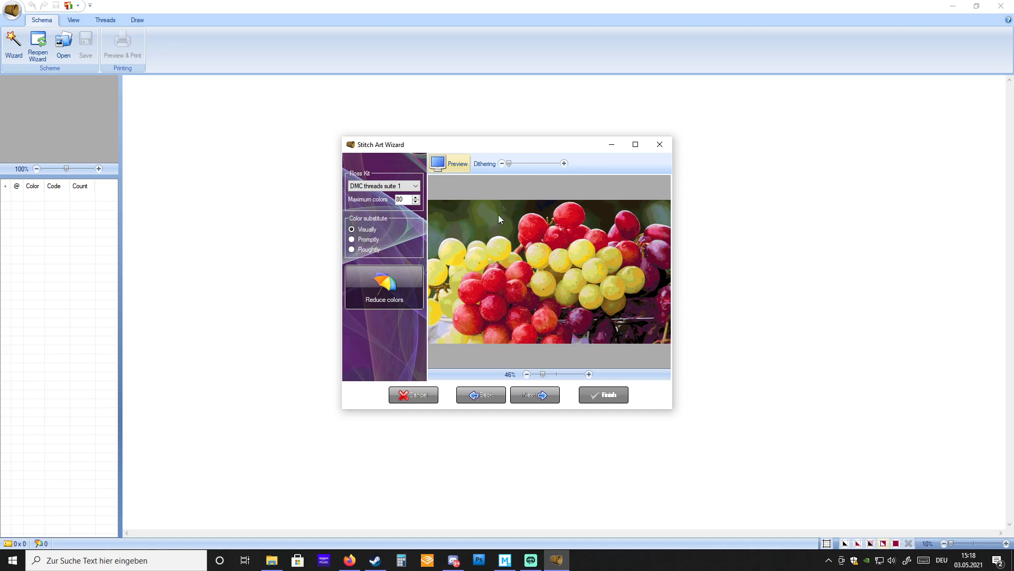
# - Try the Promptly and Roughtly color substitution modes, then return to Visually
pyautogui.click(375, 240)
pyautogui.click(365, 249)
pyautogui.click(481, 396)
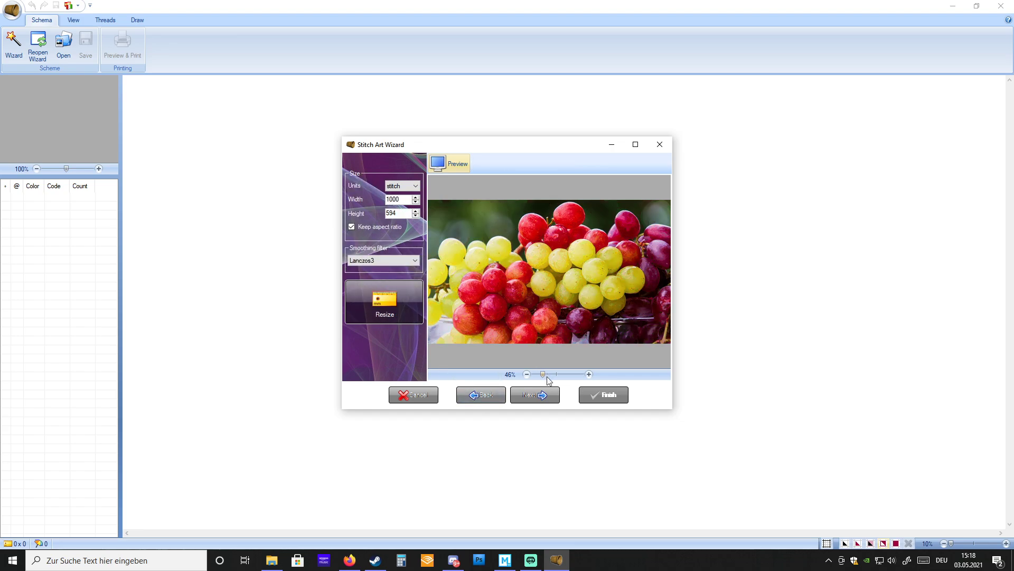
pyautogui.click(549, 396)
pyautogui.click(352, 229)
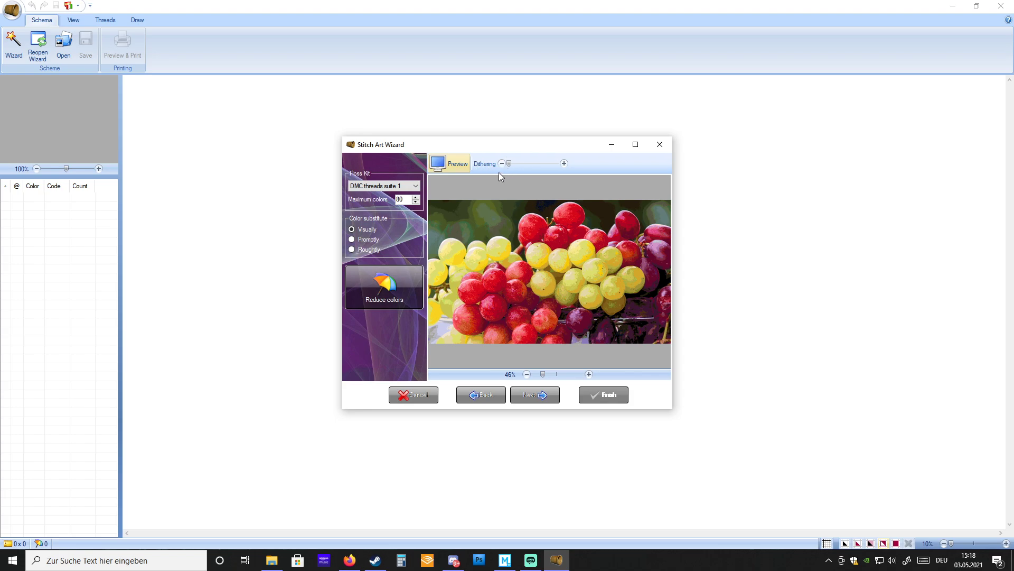
# - Raise the dithering close to its maximum, check its effect in the enlarged preview, and proceed to the symbol selection
pyautogui.moveTo(545, 376); pyautogui.dragTo(567, 374)
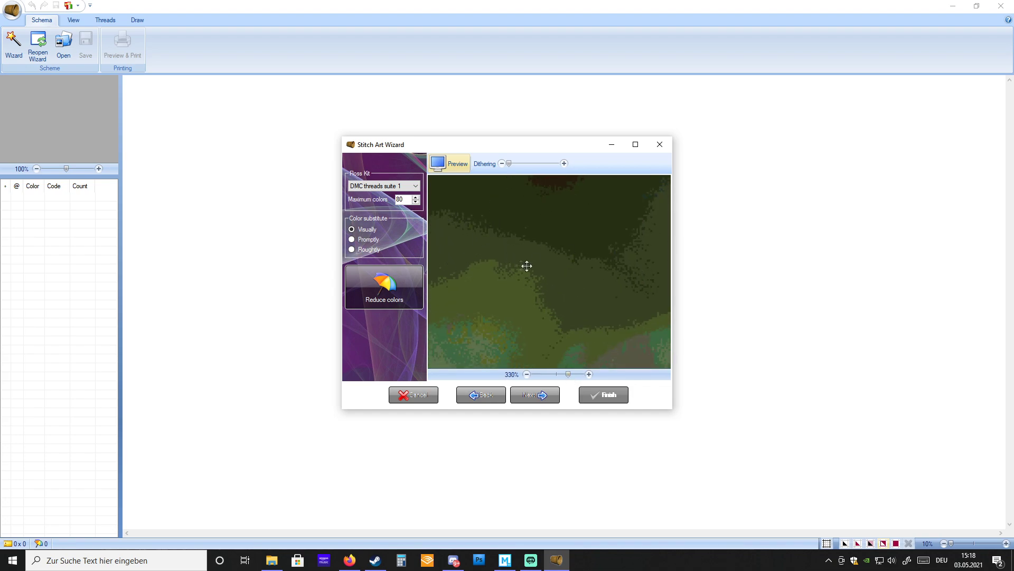
pyautogui.click(510, 167)
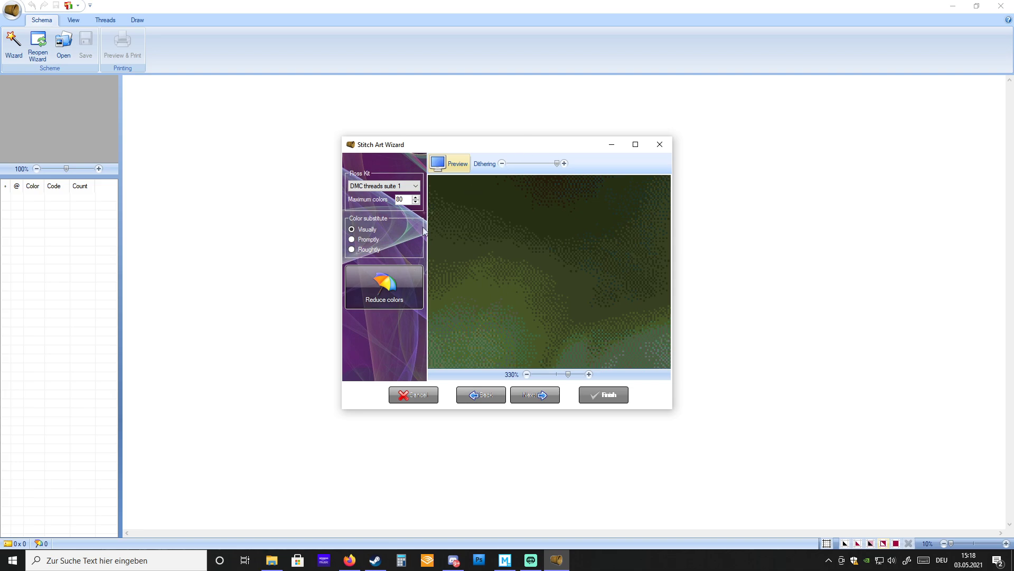
pyautogui.moveTo(571, 376); pyautogui.dragTo(546, 377)
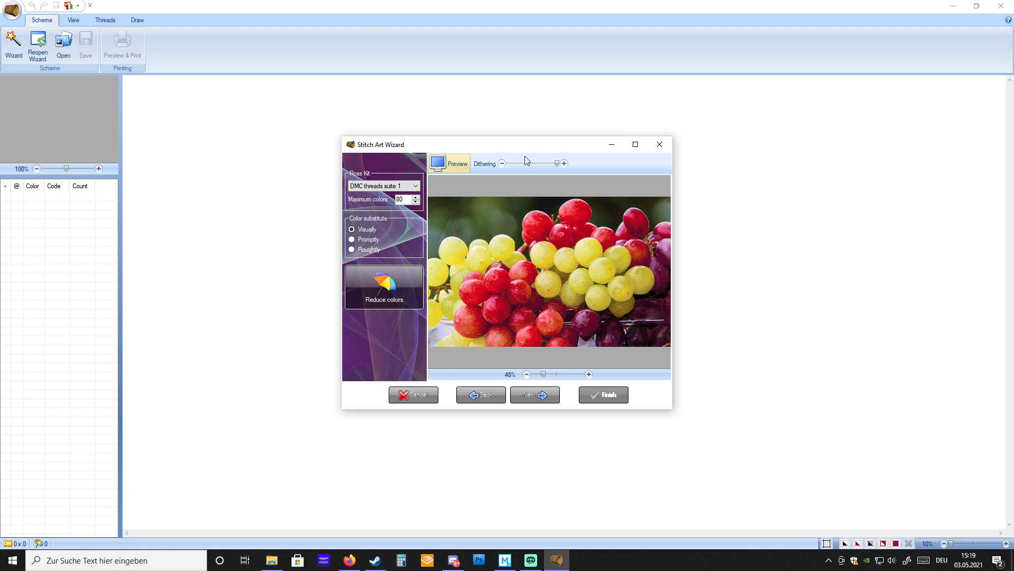
pyautogui.click(558, 164)
pyautogui.click(551, 164)
pyautogui.click(542, 401)
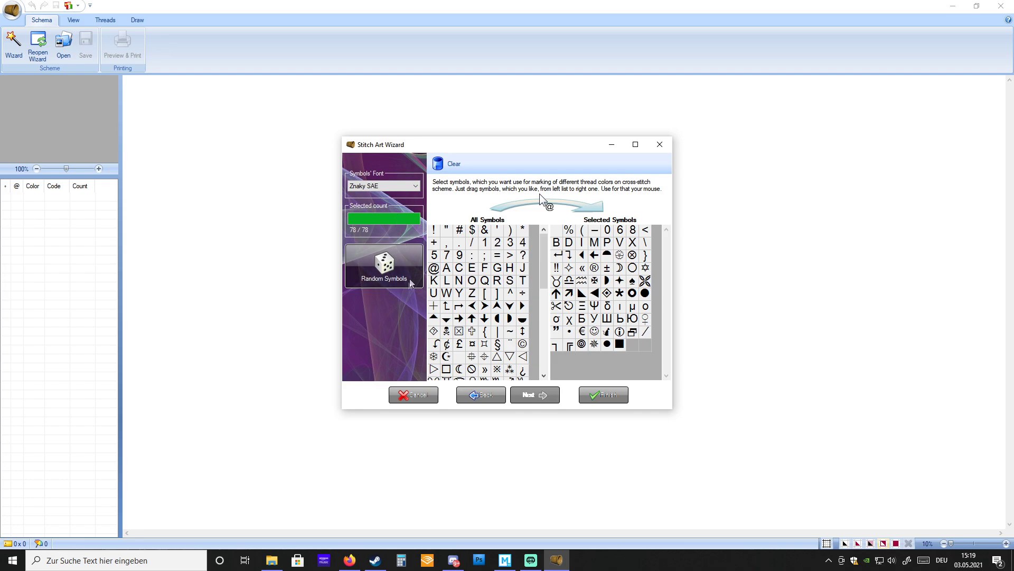
# - Change the symbols' font to Bahnschrift and fill the selection with random symbols
pyautogui.click(387, 259)
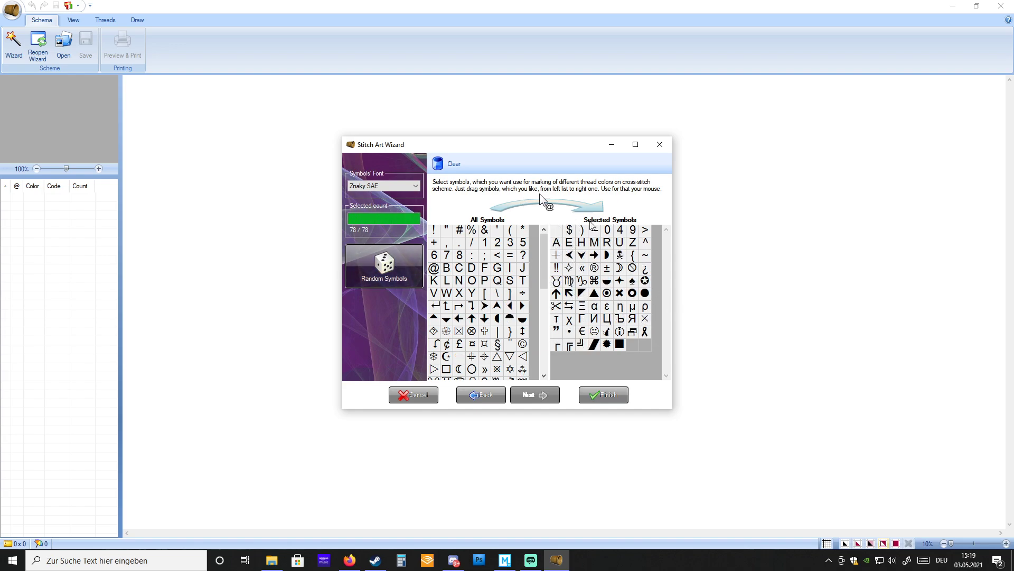
pyautogui.click(416, 186)
pyautogui.scroll(10, 421, 248)
pyautogui.scroll(5, 422, 247)
pyautogui.click(373, 215)
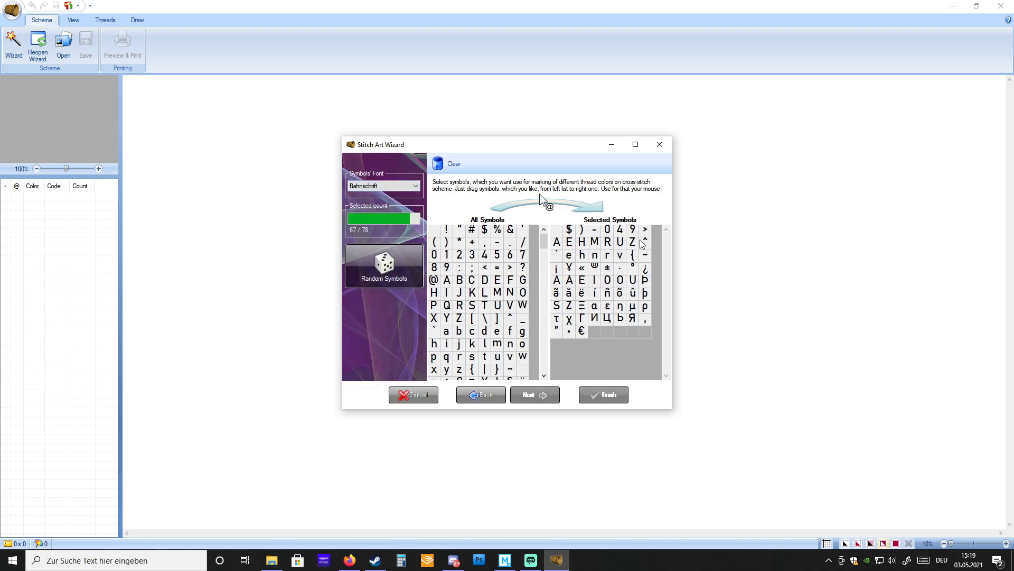
pyautogui.click(416, 186)
pyautogui.click(378, 222)
pyautogui.click(386, 266)
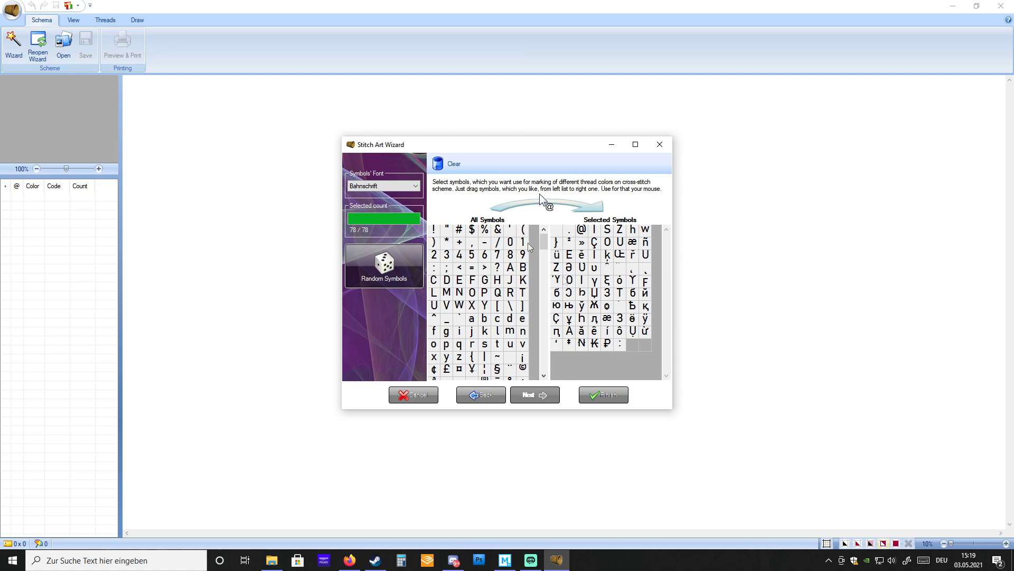
# - Clear the selected symbols and add K, 1 and 2 manually to the selection
pyautogui.click(454, 165)
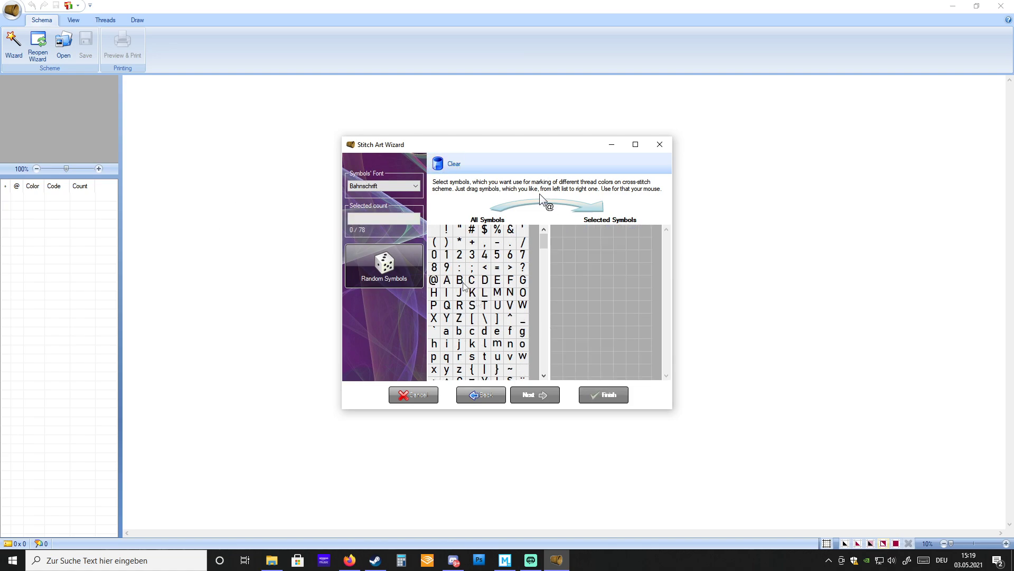
pyautogui.moveTo(473, 292); pyautogui.dragTo(580, 288)
pyautogui.moveTo(446, 256); pyautogui.dragTo(595, 263)
pyautogui.moveTo(449, 258); pyautogui.dragTo(593, 264)
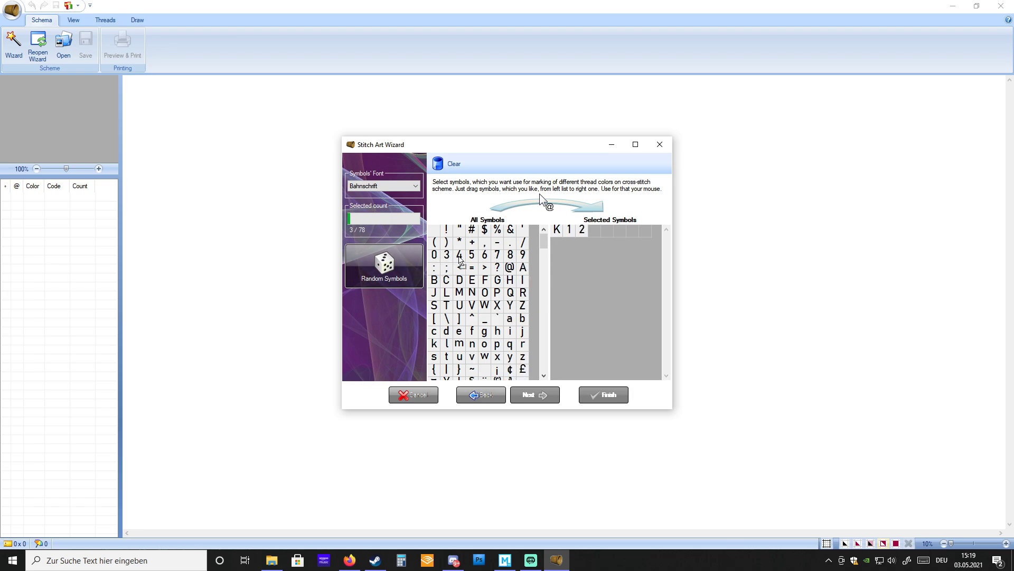
# - Add 3 and one more symbol manually, then fill the selection with random symbols and finish the wizard
pyautogui.moveTo(446, 254); pyautogui.dragTo(594, 231)
pyautogui.moveTo(510, 318); pyautogui.dragTo(620, 231)
pyautogui.click(403, 250)
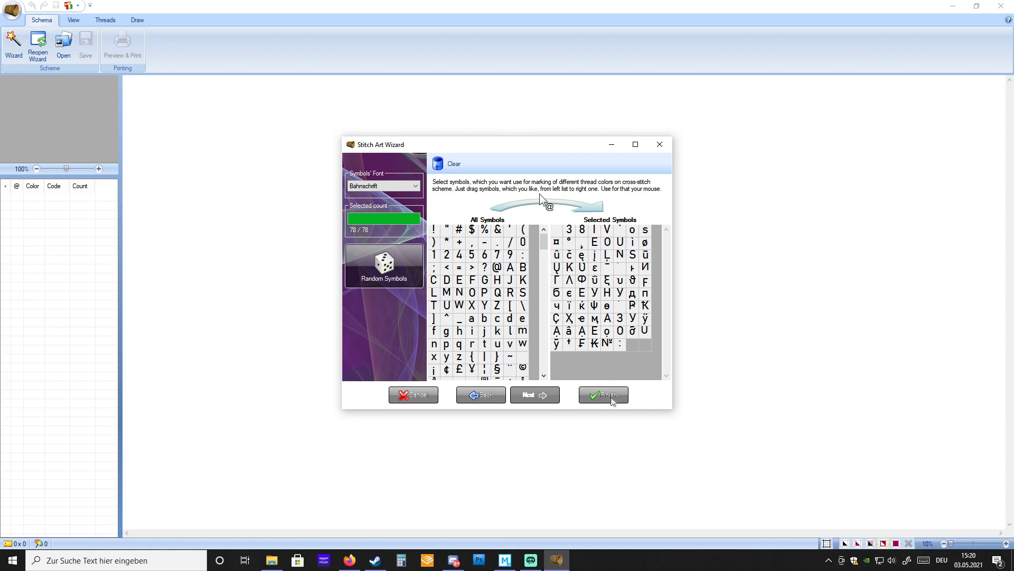
pyautogui.click(597, 402)
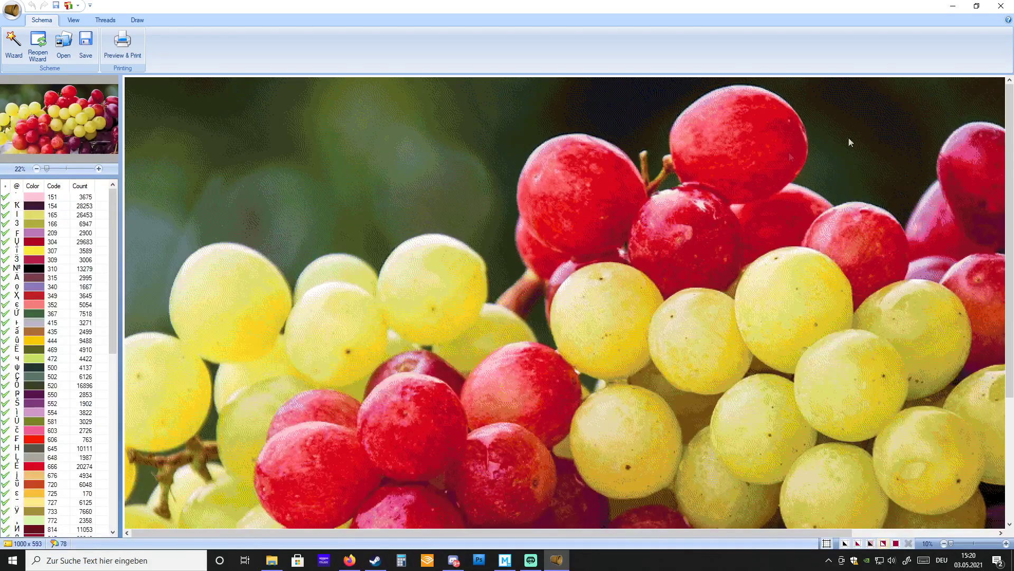
# - Look over the generated pattern, enlarge it to 110% and turn on the grid
pyautogui.moveTo(1006, 113); pyautogui.dragTo(982, 317)
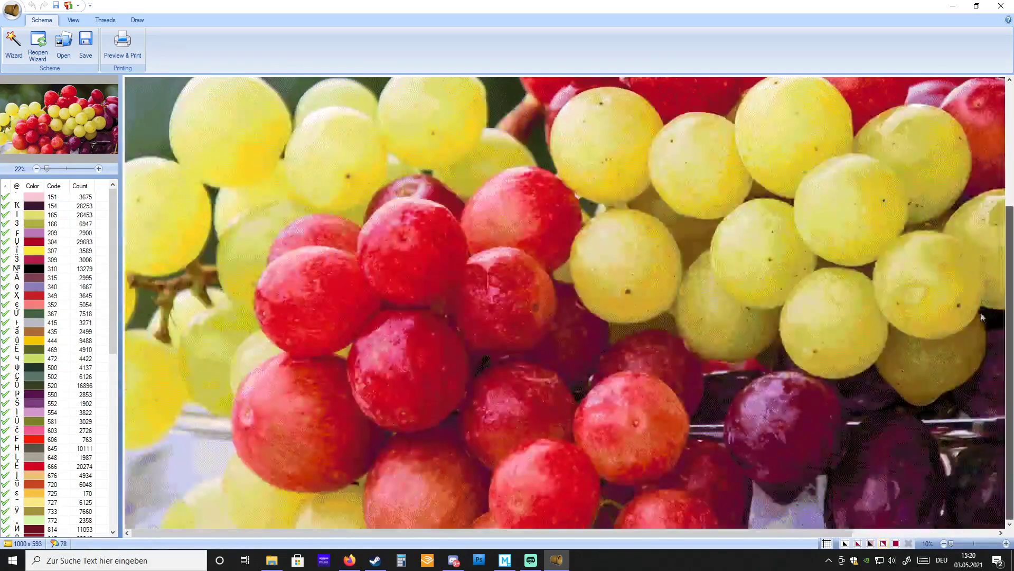
pyautogui.scroll(3, 982, 325)
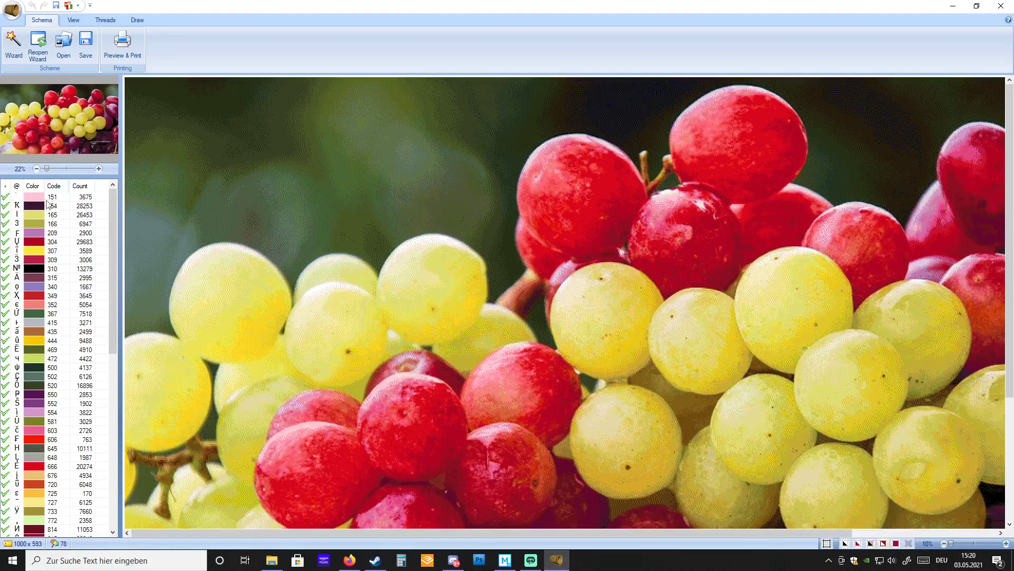
pyautogui.moveTo(112, 317); pyautogui.dragTo(107, 195)
pyautogui.click(72, 21)
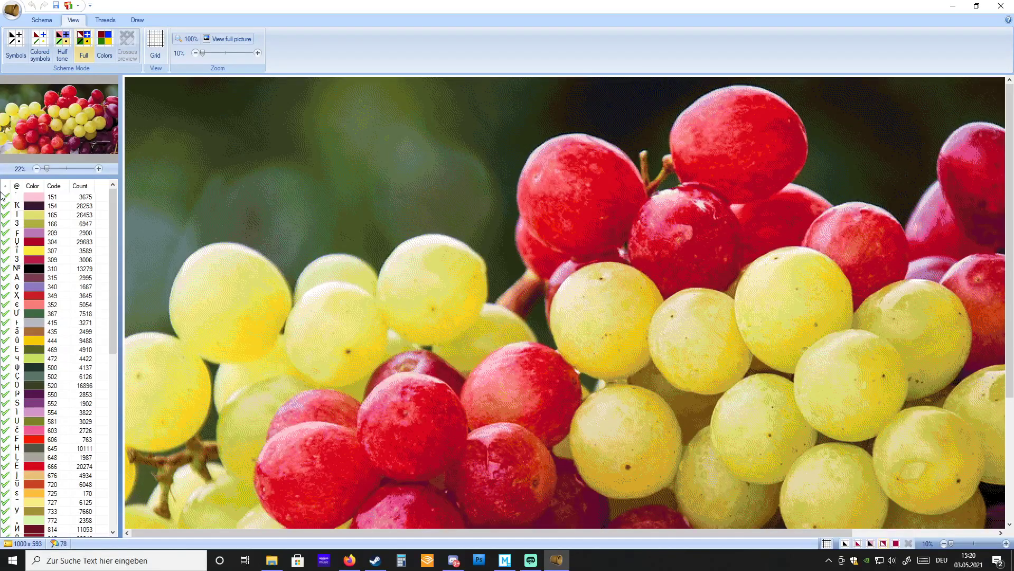
pyautogui.click(995, 544)
pyautogui.moveTo(1000, 544); pyautogui.dragTo(977, 544)
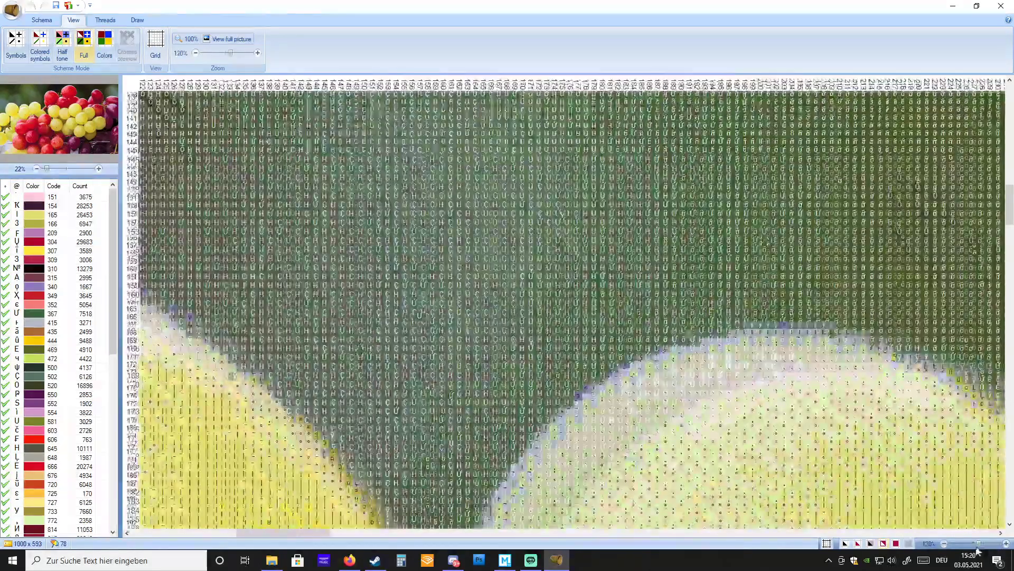
pyautogui.click(827, 544)
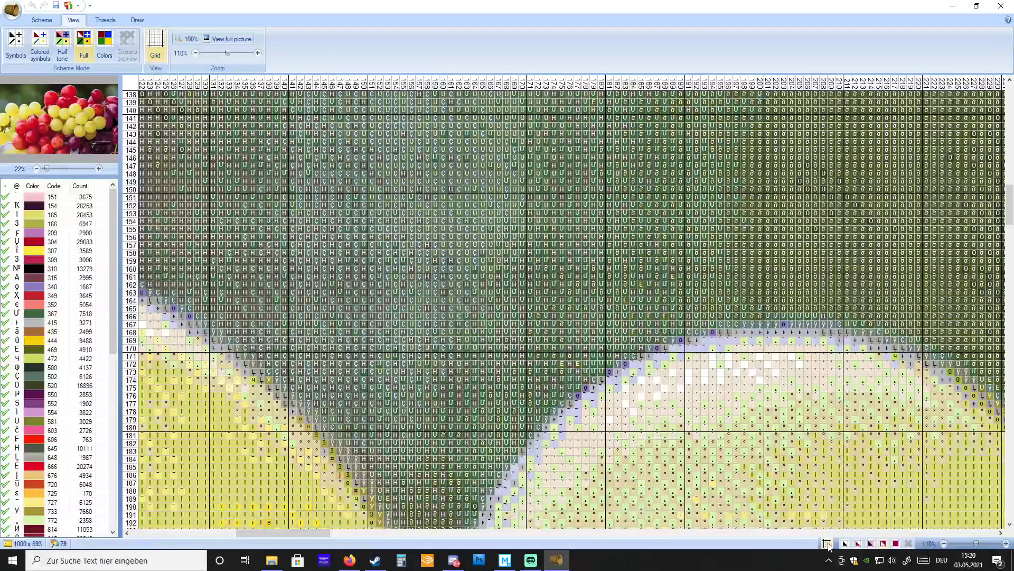
# - Compare the pattern in the Symbols, Colored symbols, Full and Colors modes, then return to Full
pyautogui.click(845, 544)
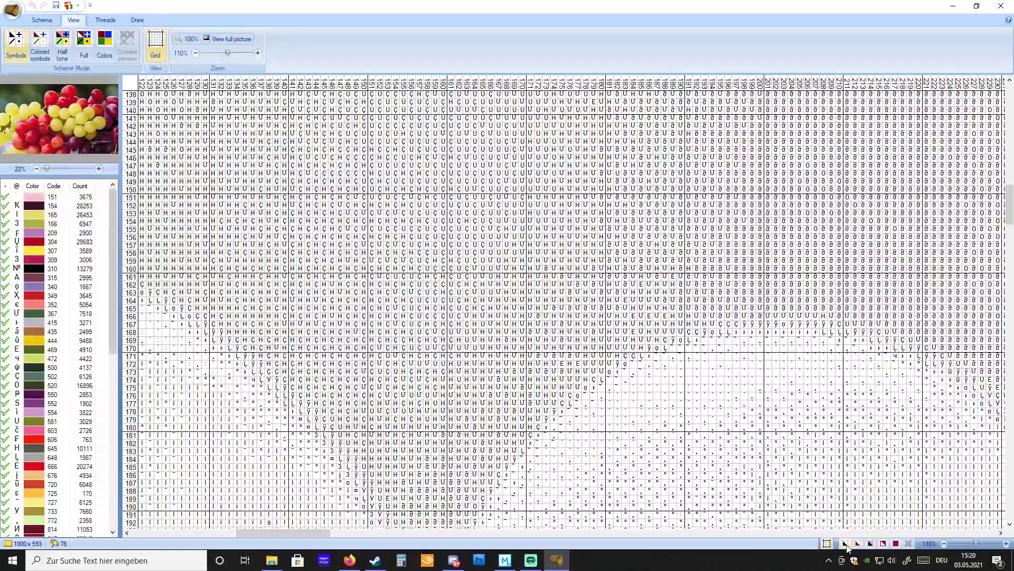
pyautogui.click(858, 543)
pyautogui.moveTo(1009, 207); pyautogui.dragTo(1009, 261)
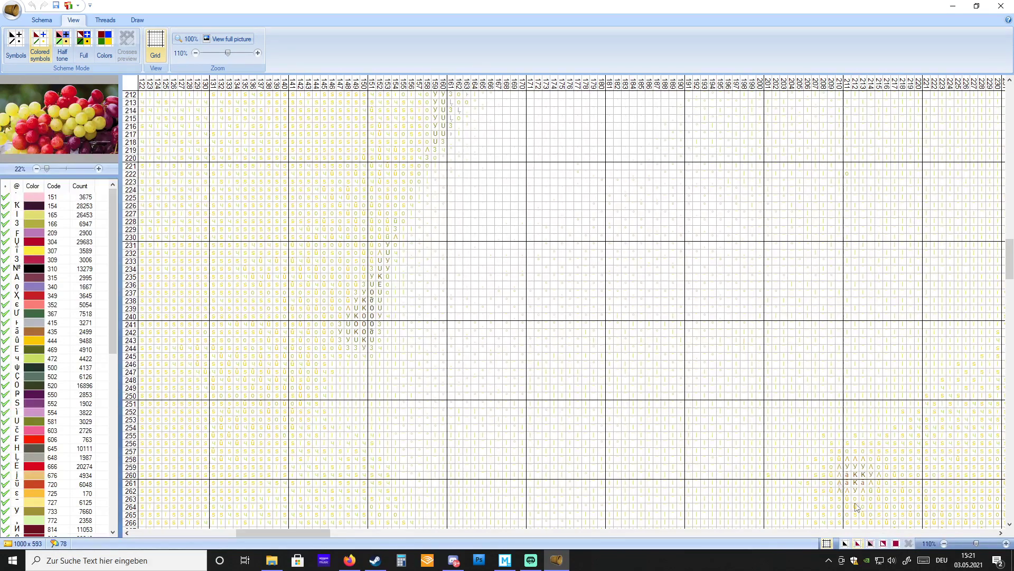
pyautogui.click(883, 543)
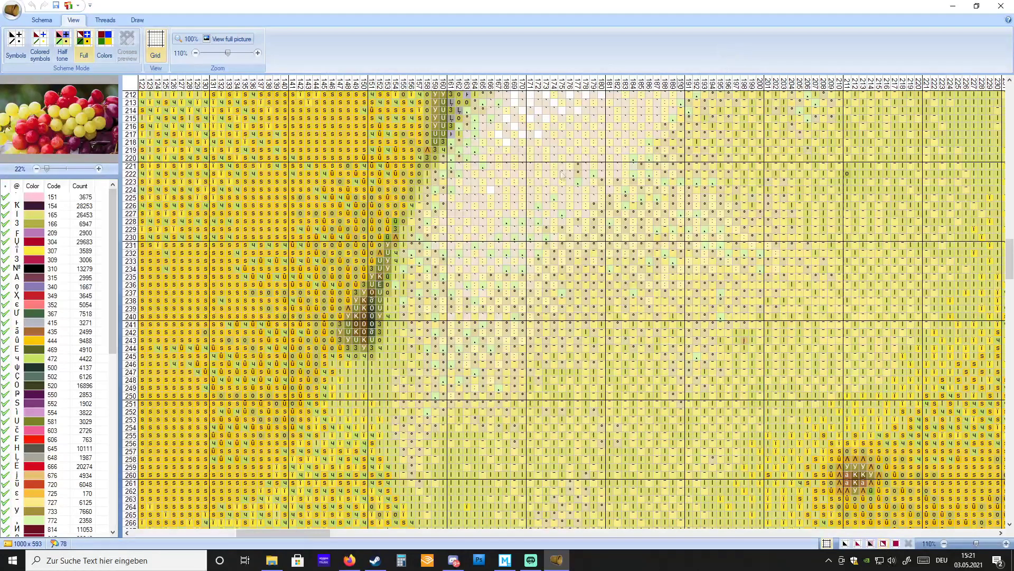
pyautogui.click(896, 544)
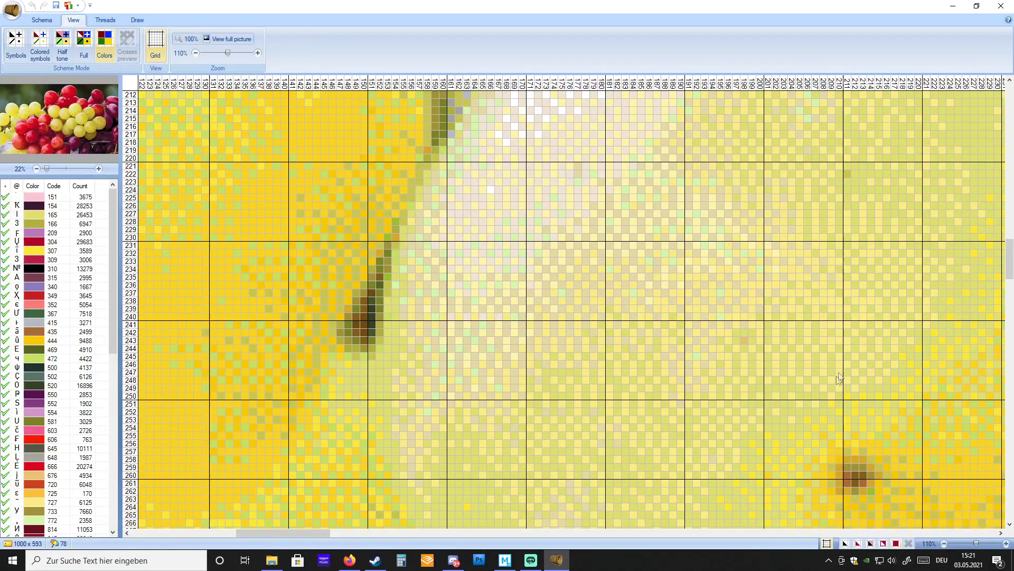
pyautogui.scroll(-10, 118, 256)
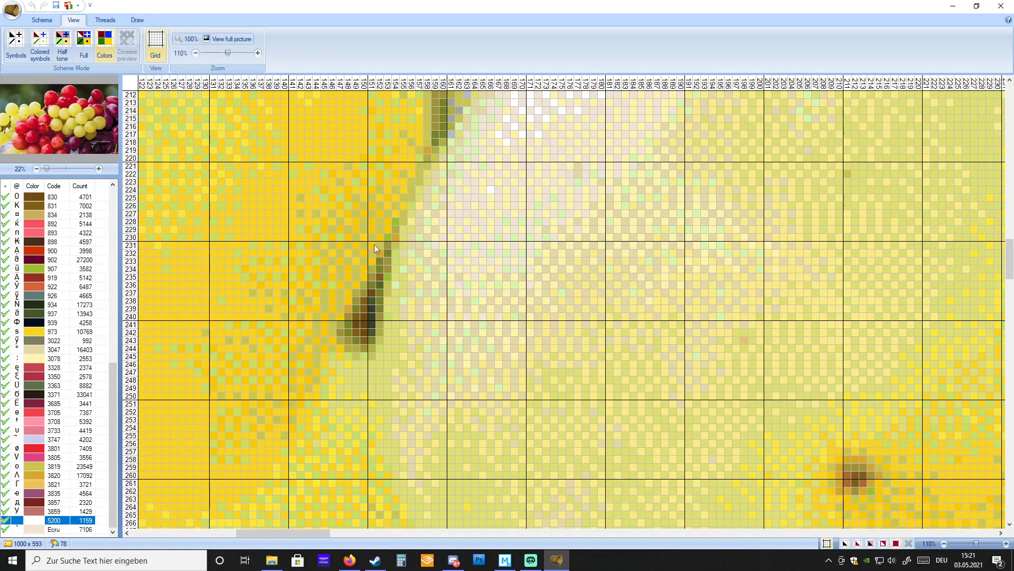
pyautogui.scroll(1, 386, 217)
pyautogui.click(881, 543)
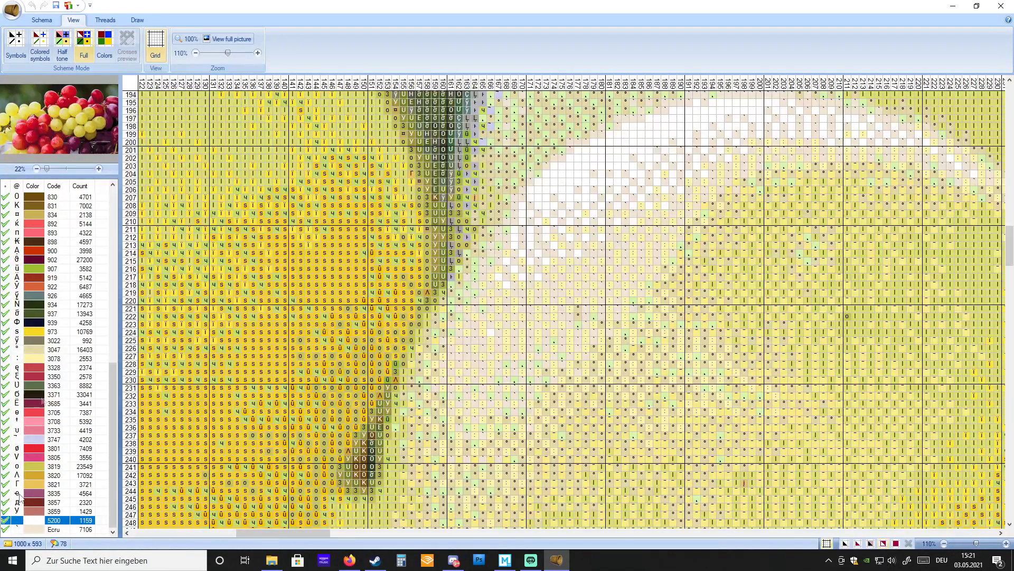
# - Look through the available symbols and change the symbol of thread 5200 to Ģ
pyautogui.click(107, 20)
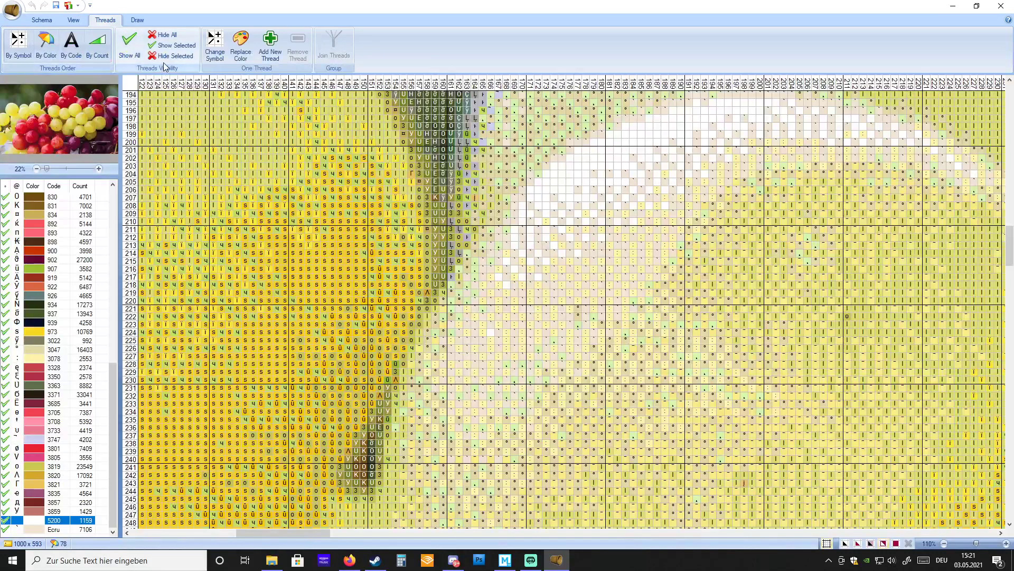
pyautogui.click(221, 45)
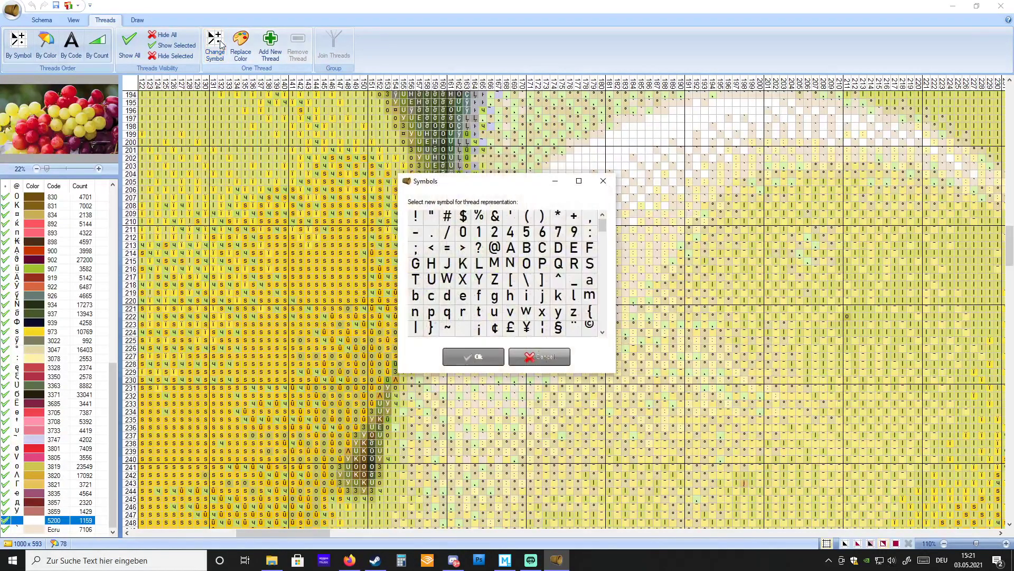
pyautogui.click(494, 282)
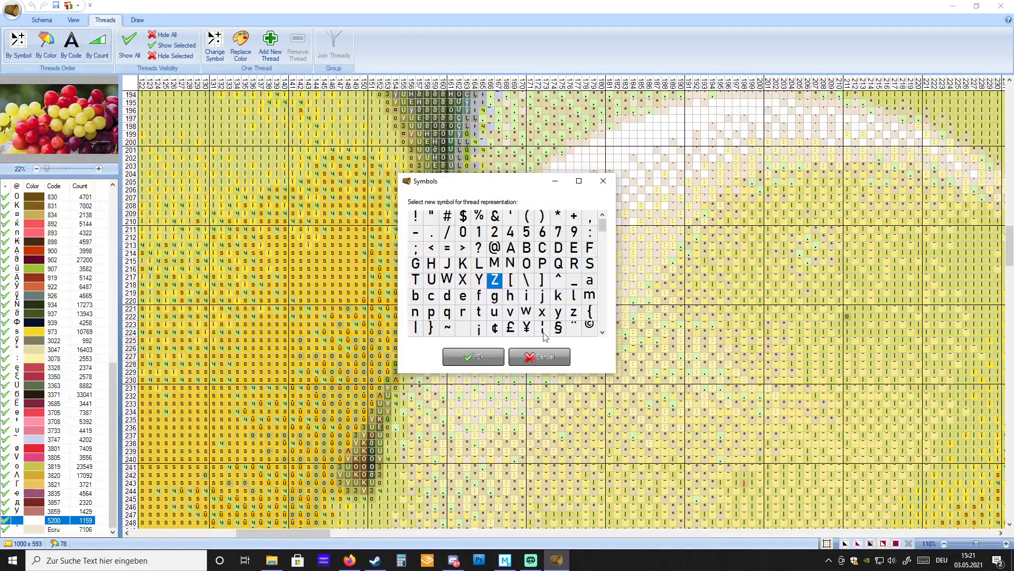
pyautogui.scroll(-5, 549, 316)
pyautogui.scroll(-10, 551, 317)
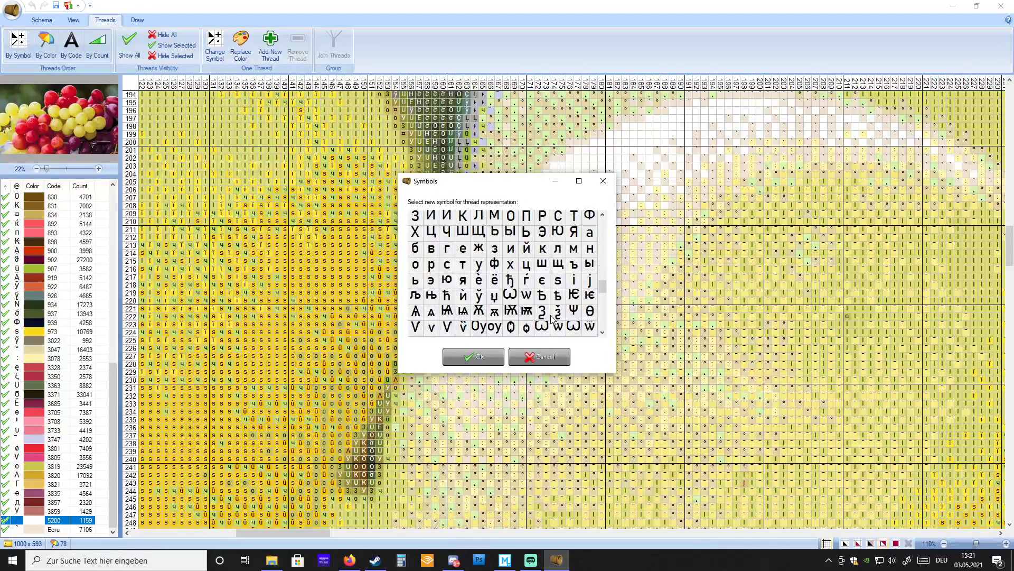
pyautogui.scroll(-8, 552, 320)
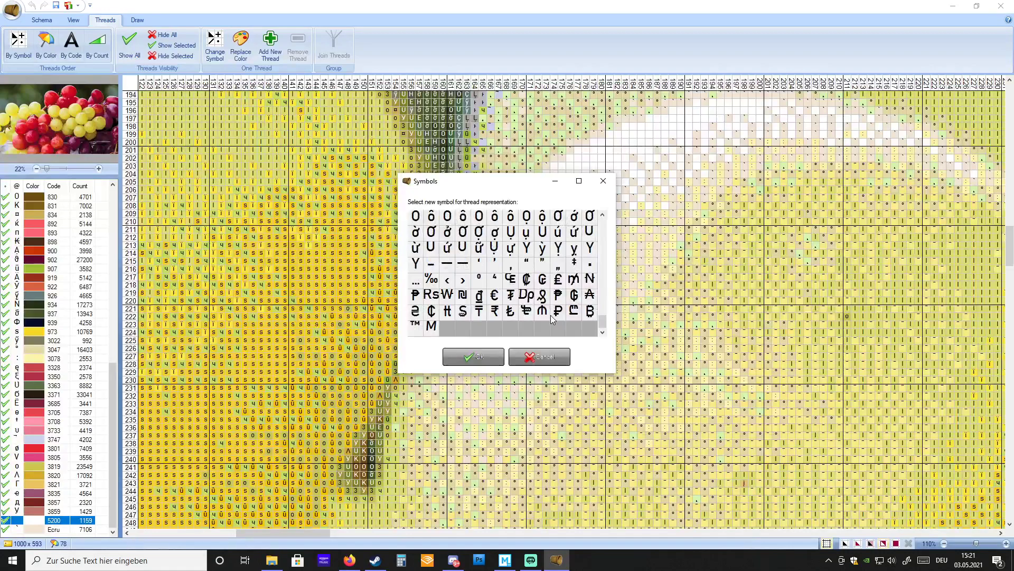
pyautogui.scroll(10, 551, 315)
pyautogui.click(542, 268)
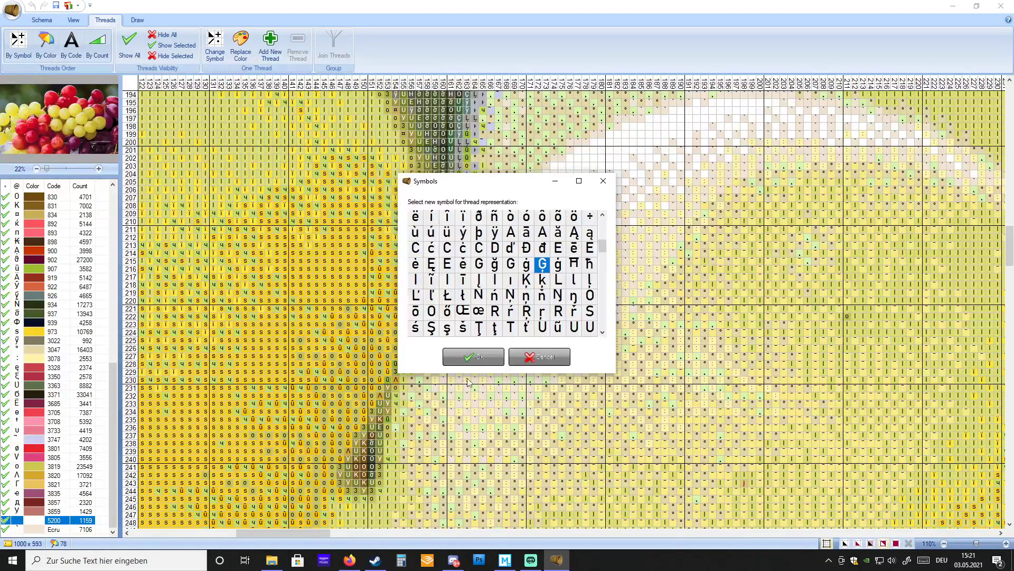
pyautogui.click(465, 359)
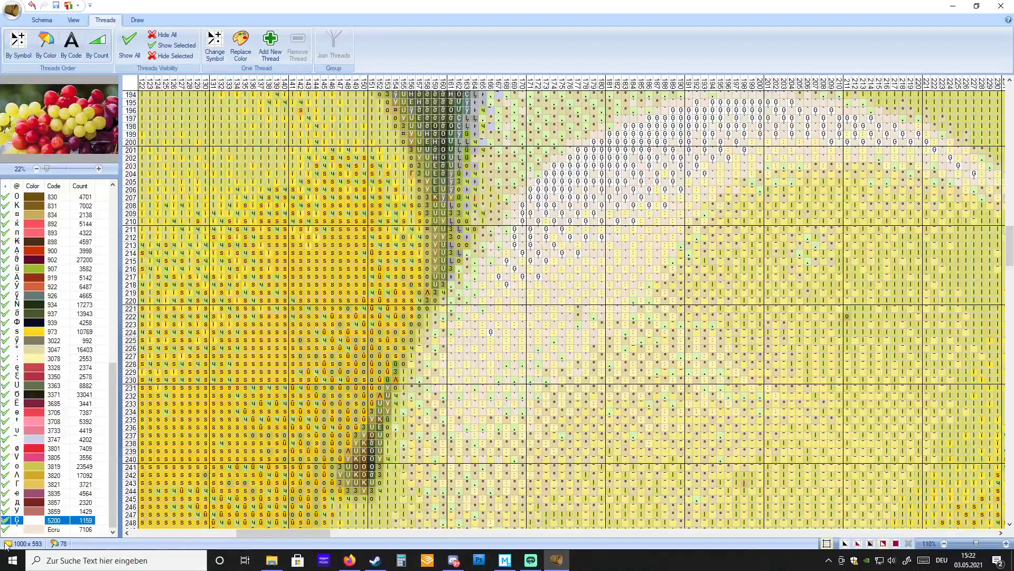
# - Change the symbol of the Ecru thread to Ƒ
pyautogui.click(19, 530)
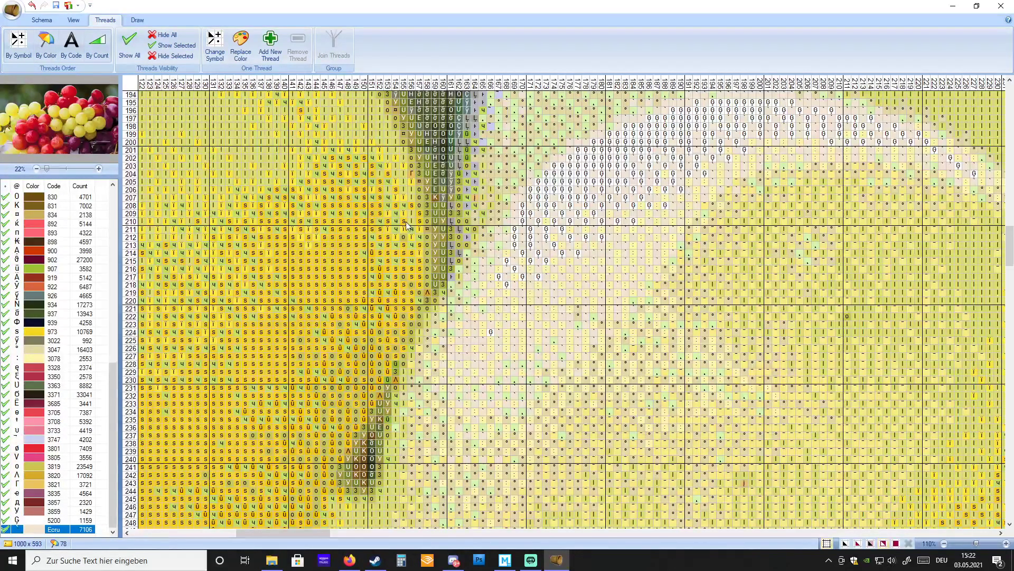
pyautogui.click(215, 45)
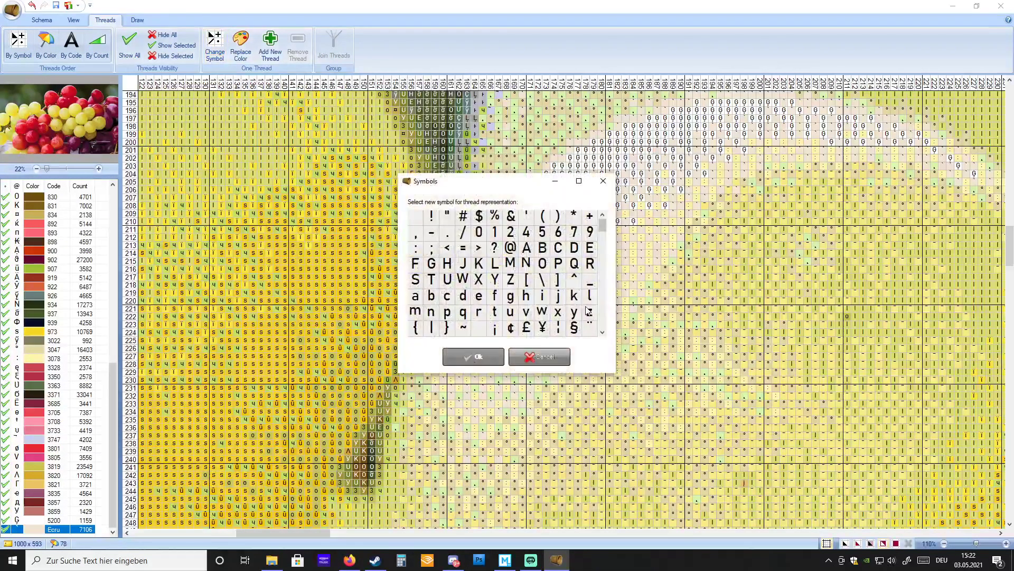
pyautogui.moveTo(603, 226); pyautogui.dragTo(607, 262)
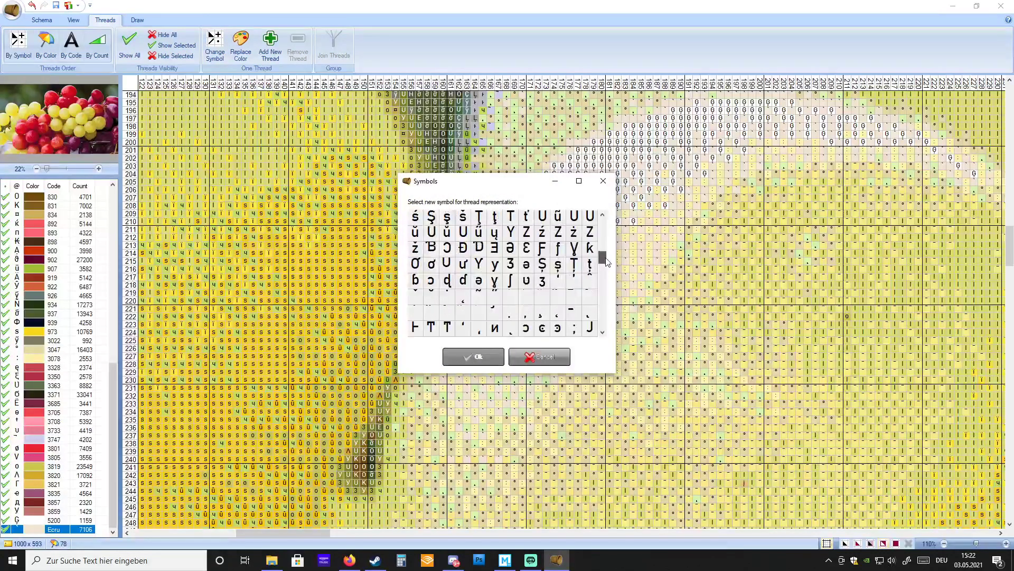
pyautogui.click(544, 250)
pyautogui.click(486, 357)
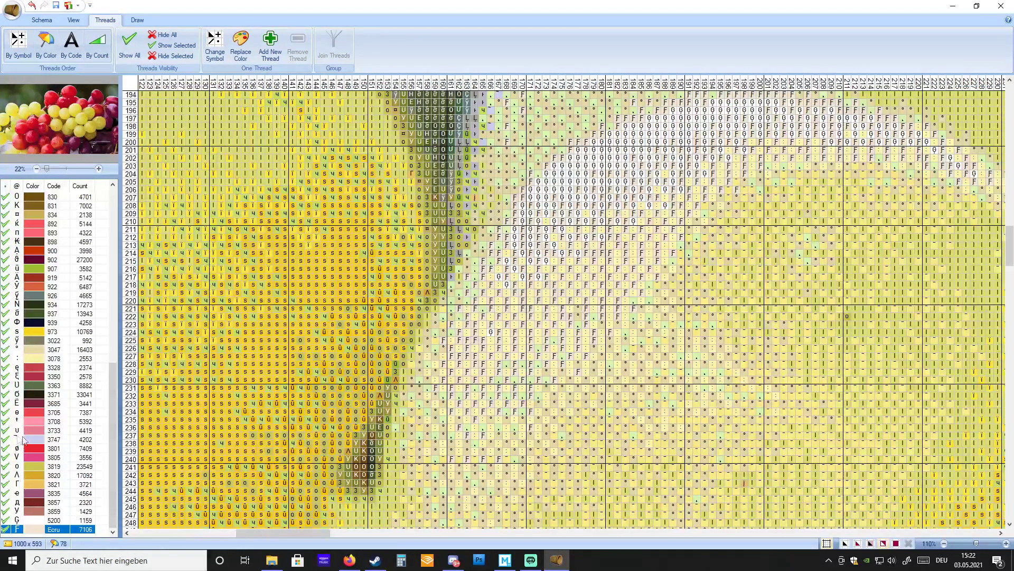
# - Reduce the pattern's zoom to 10% and turn off the grid
pyautogui.scroll(10, 48, 391)
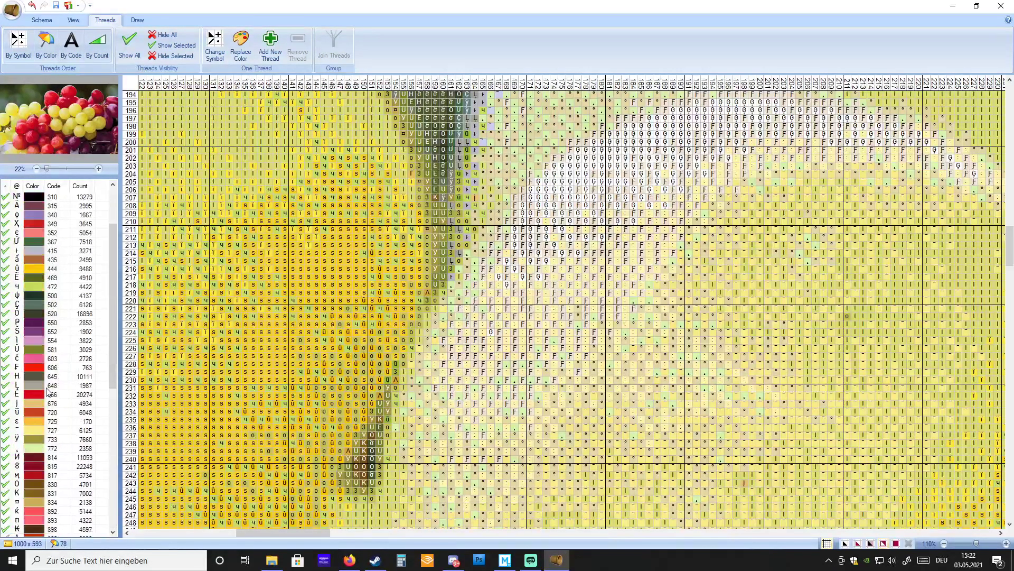
pyautogui.scroll(3, 47, 391)
pyautogui.click(957, 545)
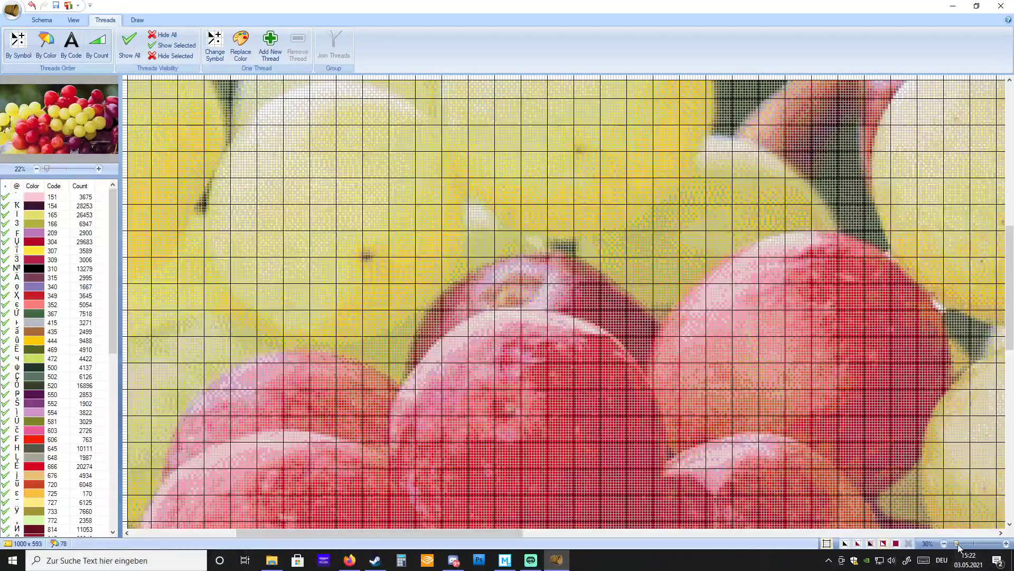
pyautogui.click(958, 545)
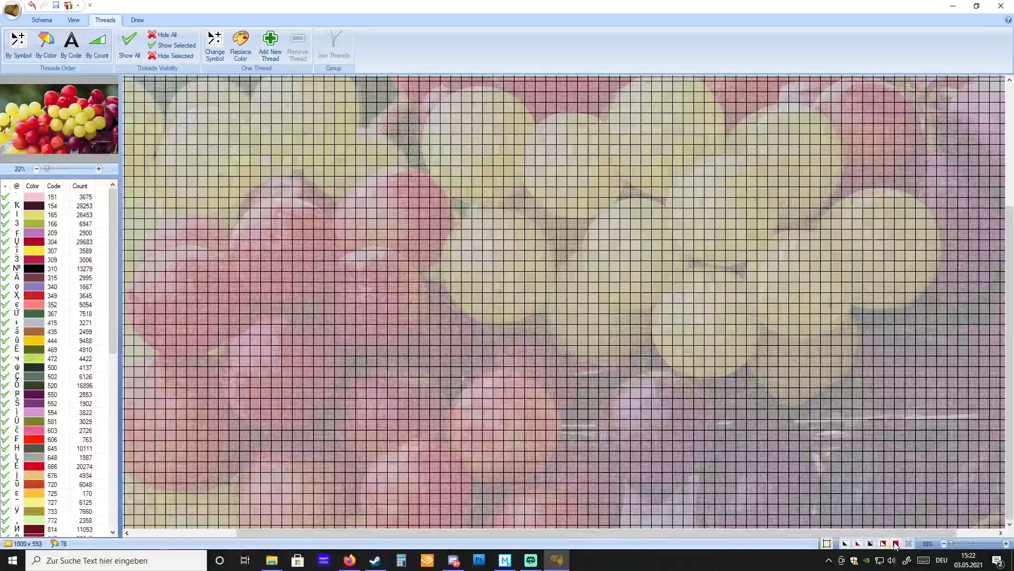
pyautogui.click(828, 544)
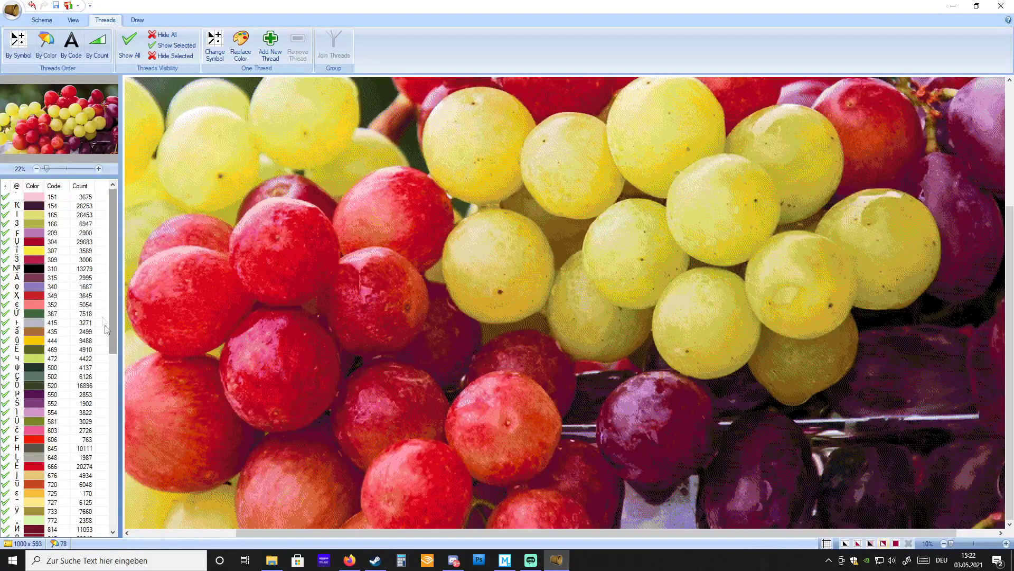
# - Sort the threads by ascending count, hide thread 725 to check its stitches in the enlarged pattern, and show it again
pyautogui.click(81, 186)
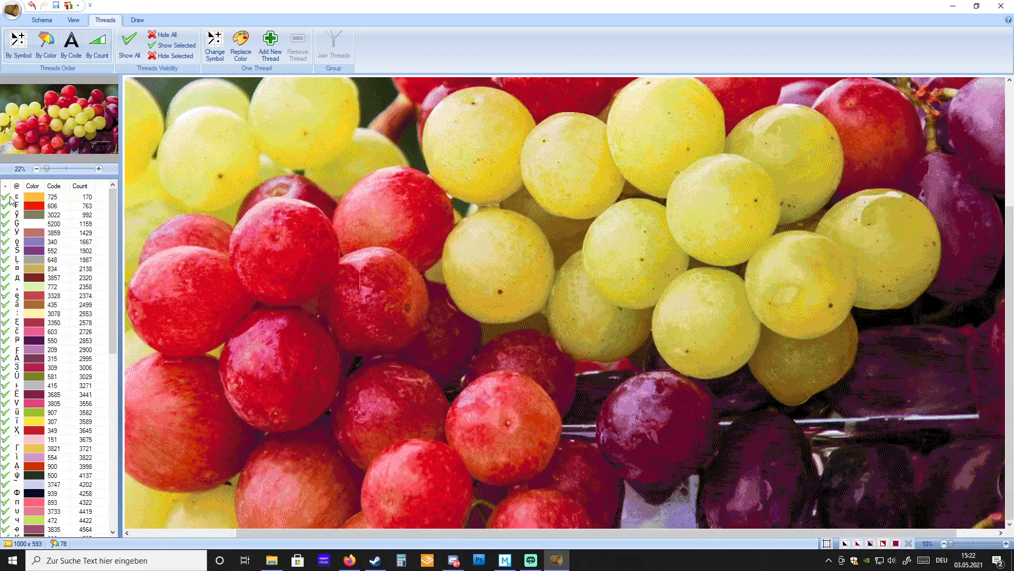
pyautogui.click(5, 197)
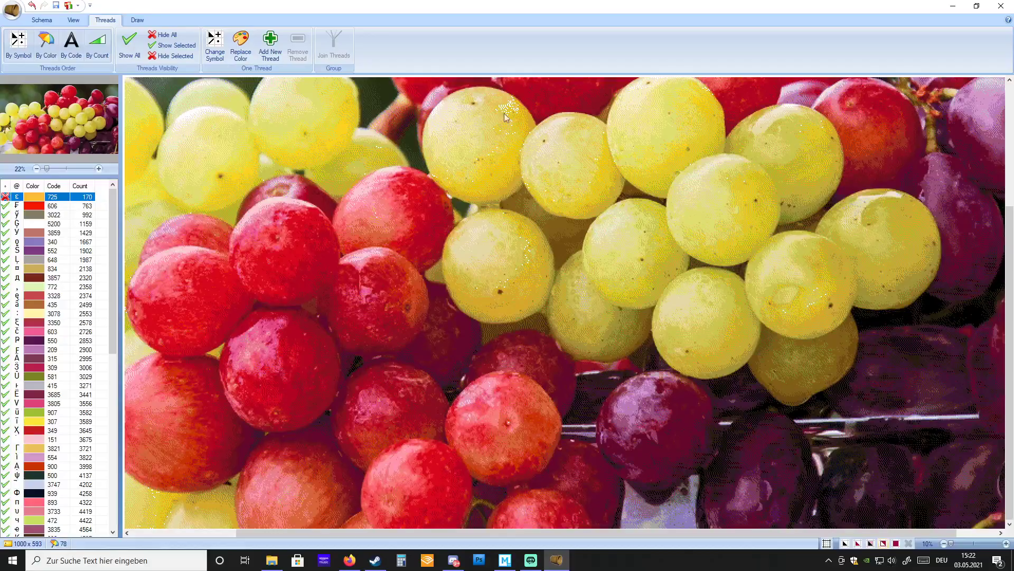
pyautogui.moveTo(951, 544); pyautogui.dragTo(967, 543)
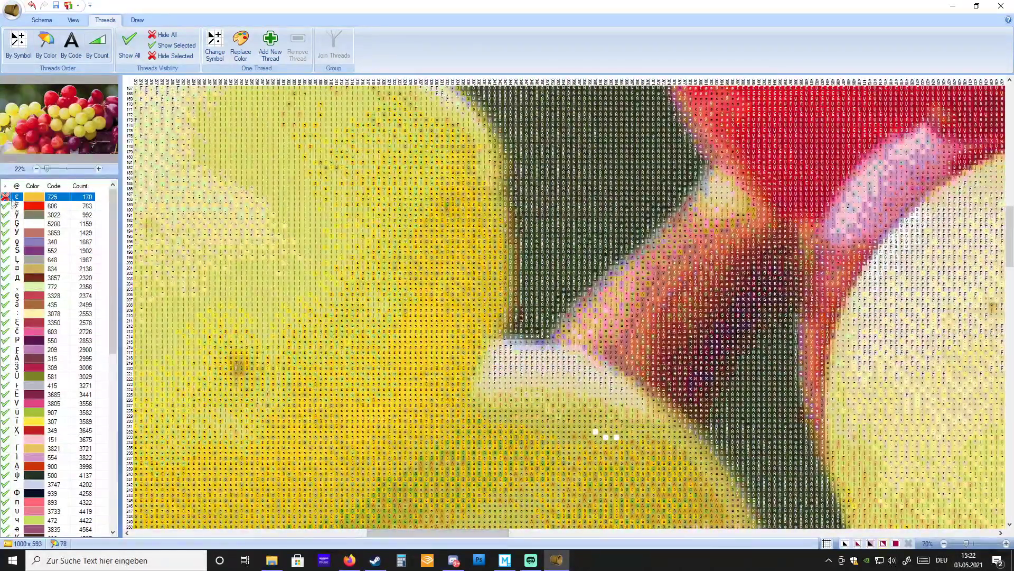
pyautogui.click(8, 197)
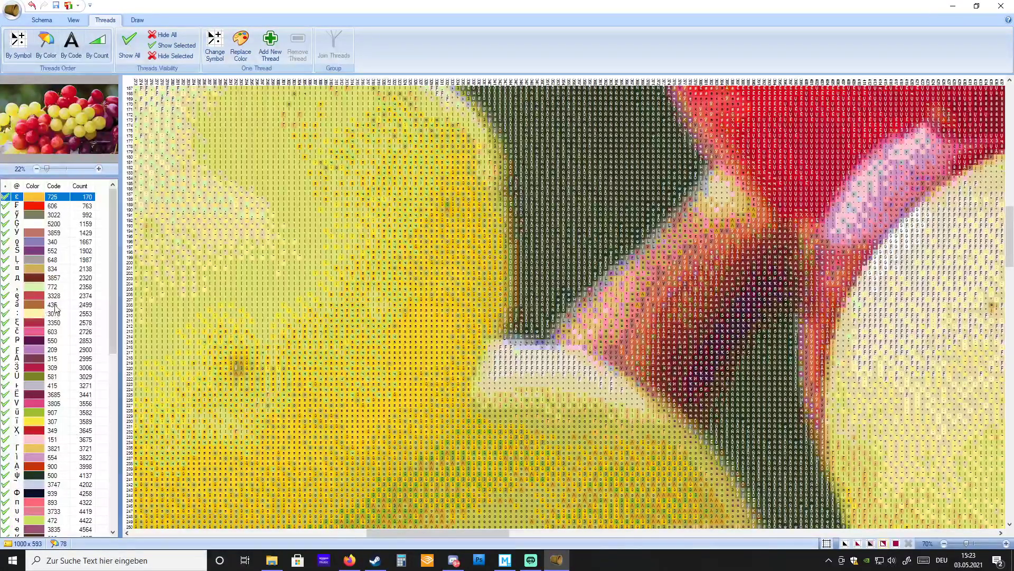
# - Temporarily hide thread 834 to see where it is used, and review the threads with higher counts
pyautogui.click(8, 270)
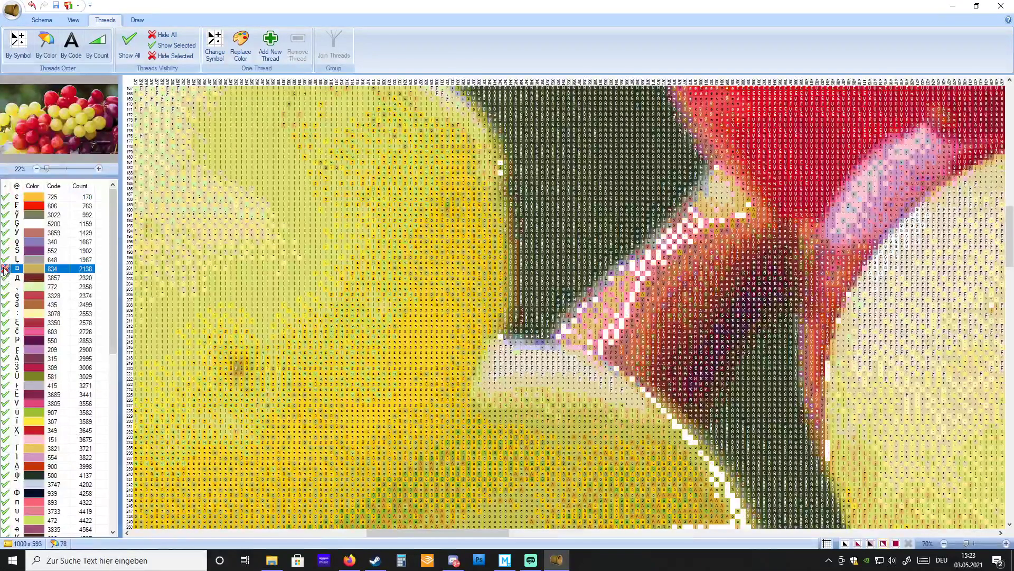
pyautogui.scroll(-8, 9, 441)
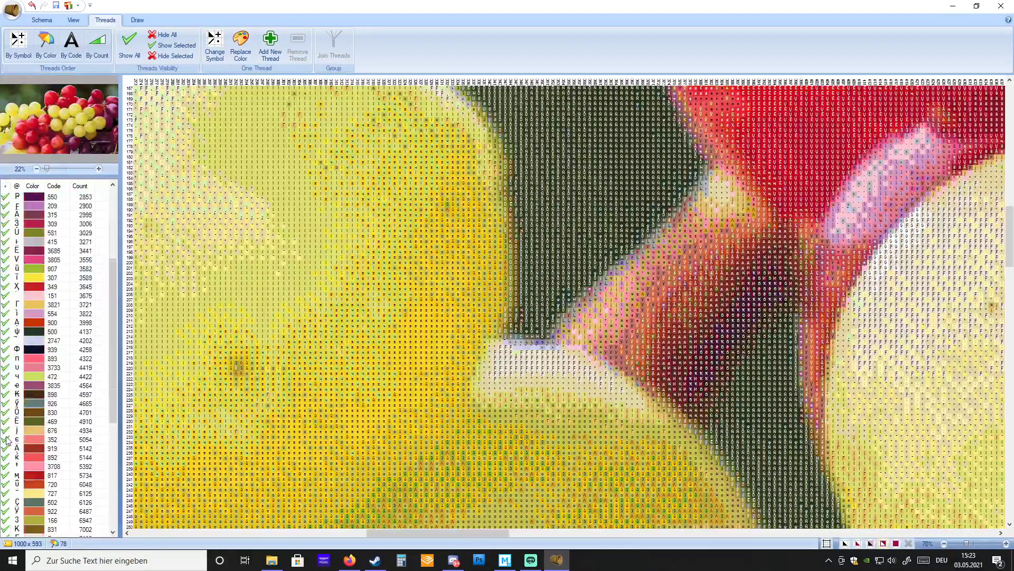
pyautogui.scroll(-5, 23, 491)
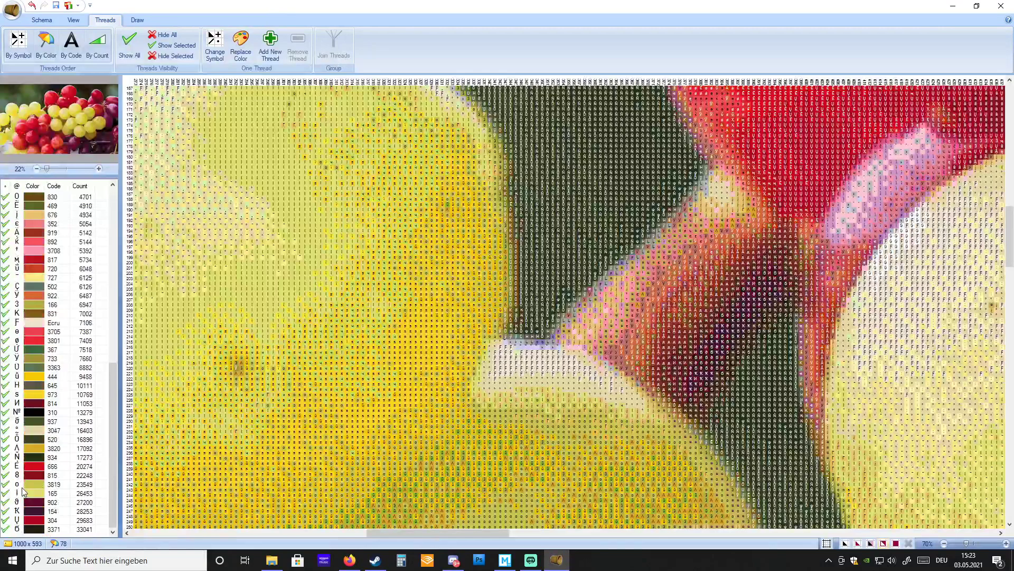
# - Temporarily hide thread 3819 to check its stitches, and replace the color of thread 725 with 3819 Sage Green LT
pyautogui.click(7, 486)
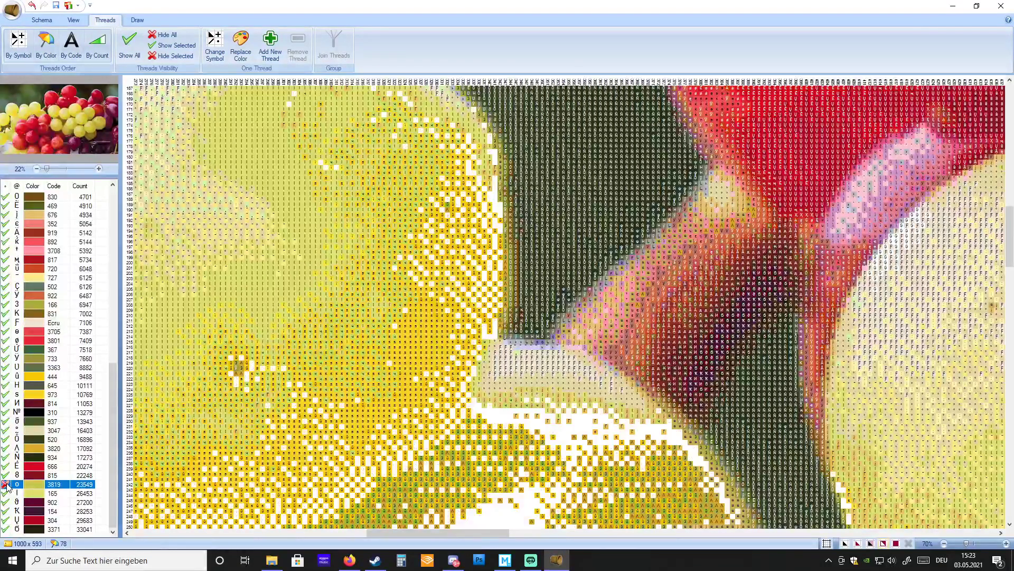
pyautogui.moveTo(115, 485); pyautogui.dragTo(111, 243)
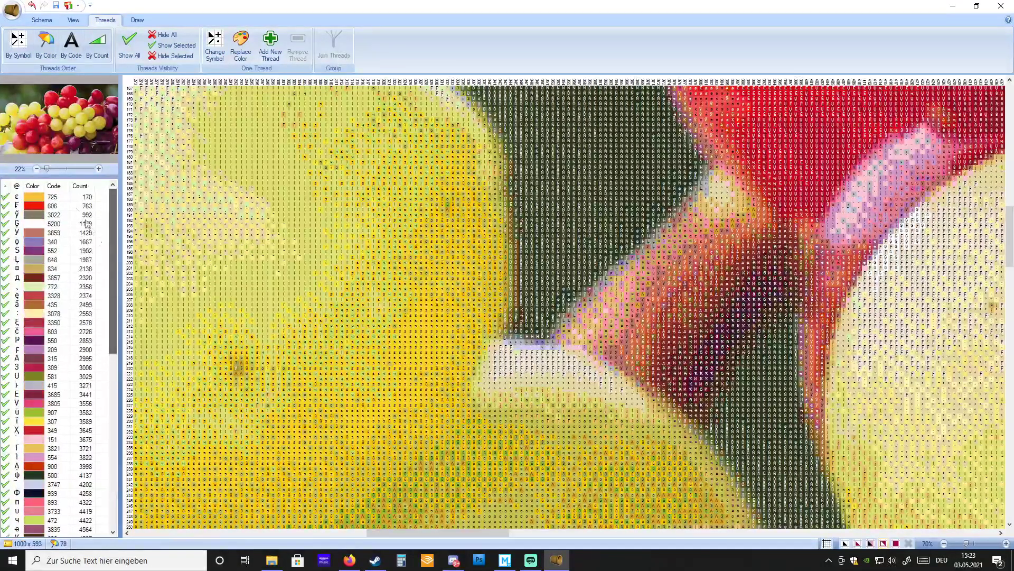
pyautogui.click(62, 197)
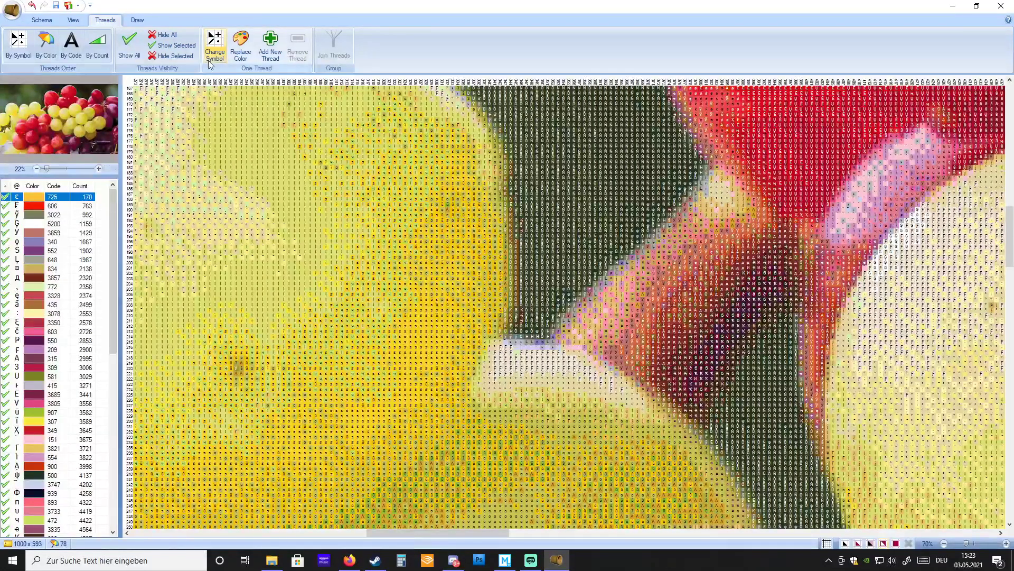
pyautogui.click(242, 50)
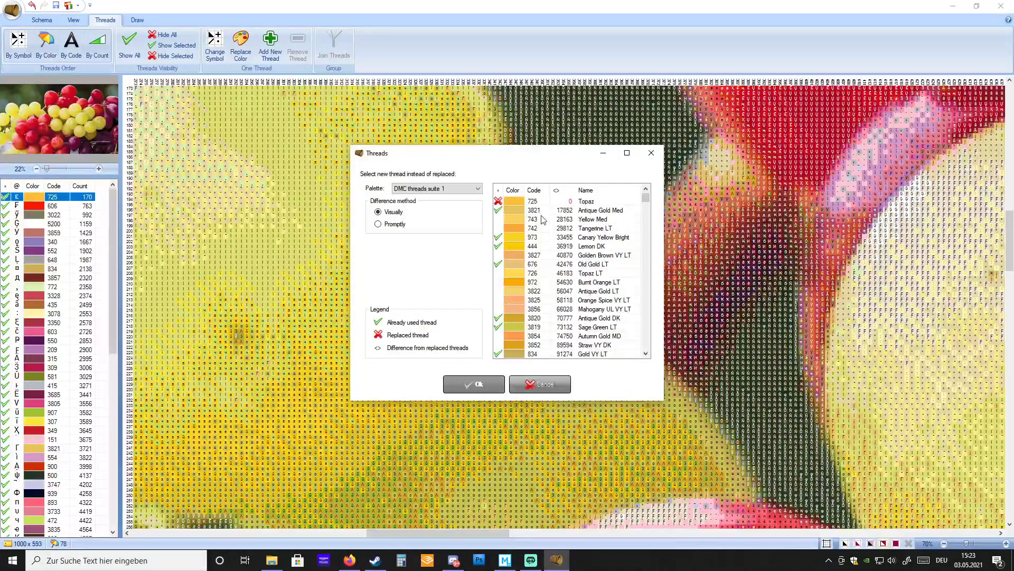
pyautogui.click(546, 328)
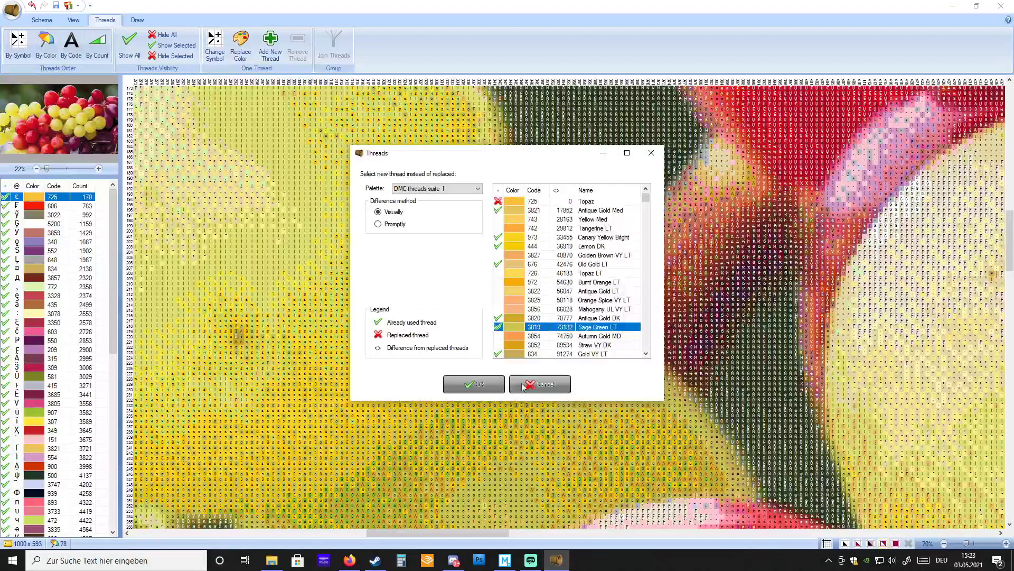
pyautogui.click(488, 385)
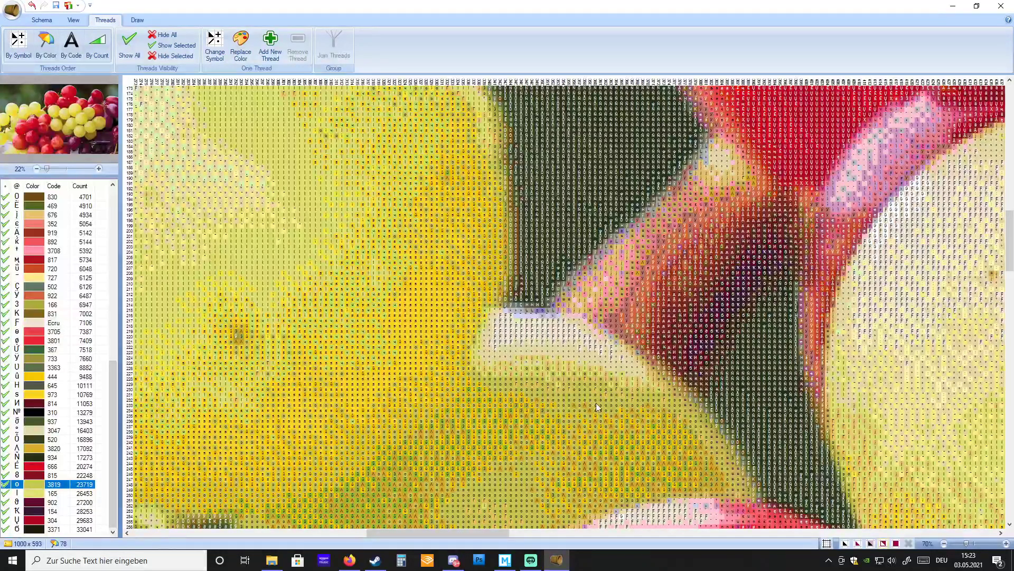
# - Undo the replacement of thread 725, redo it to compare, and undo it again
pyautogui.click(33, 7)
pyautogui.click(38, 7)
pyautogui.click(42, 8)
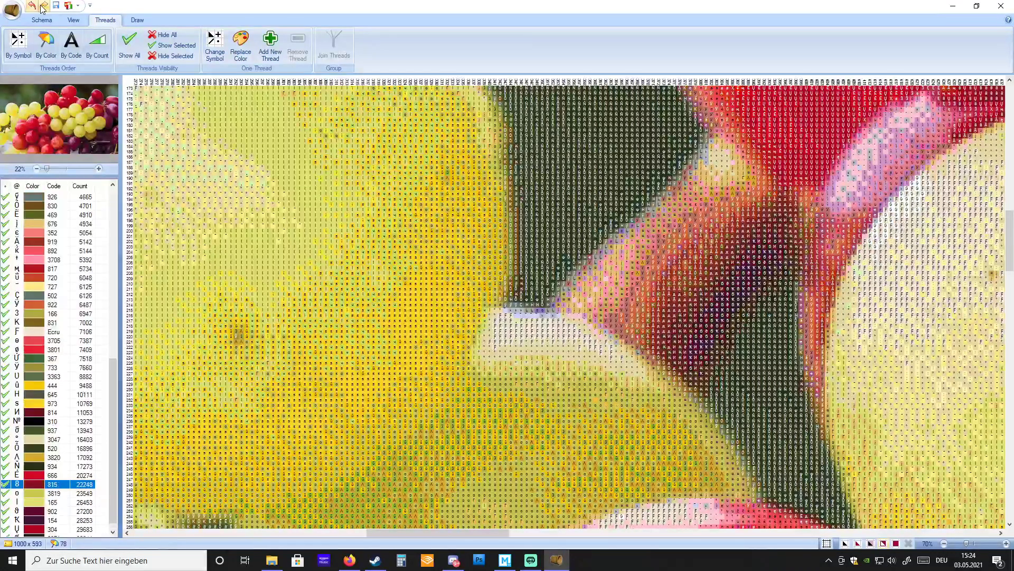
pyautogui.click(42, 8)
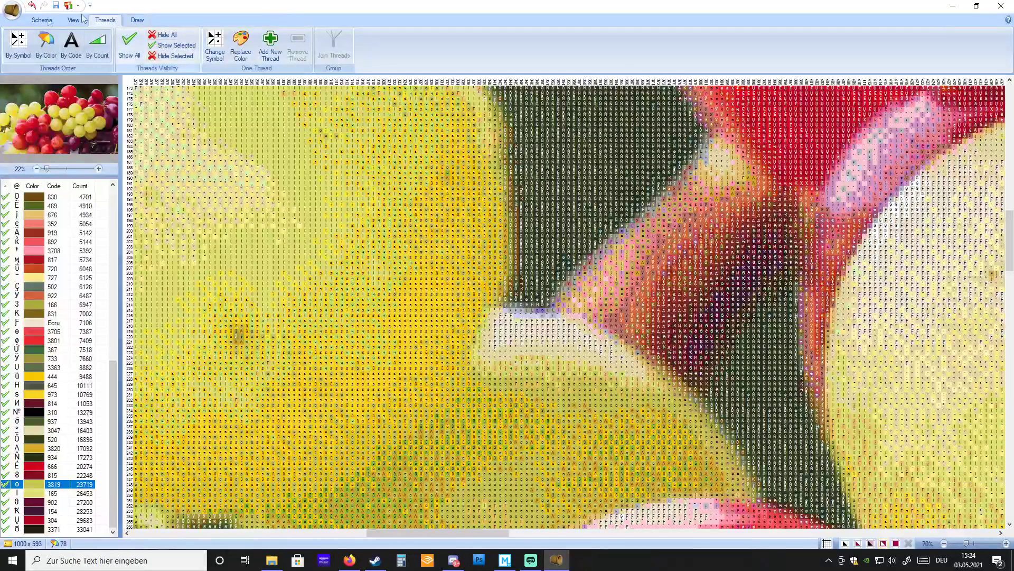
pyautogui.click(32, 5)
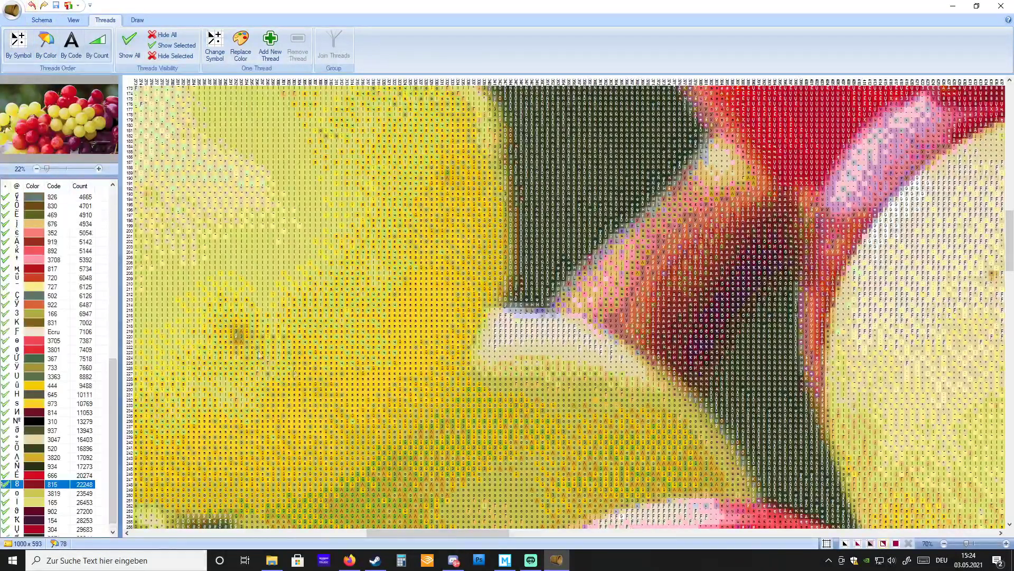
# - Reduce the pattern's zoom to 10%, select the thread with the lowest count, and view the upper grapes
pyautogui.moveTo(966, 543); pyautogui.dragTo(951, 548)
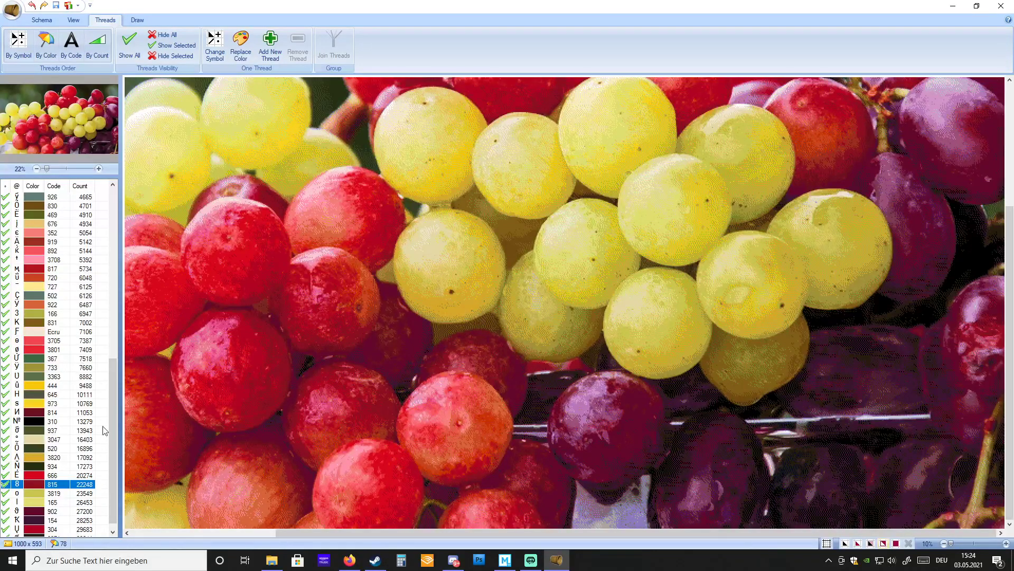
pyautogui.press('Home')
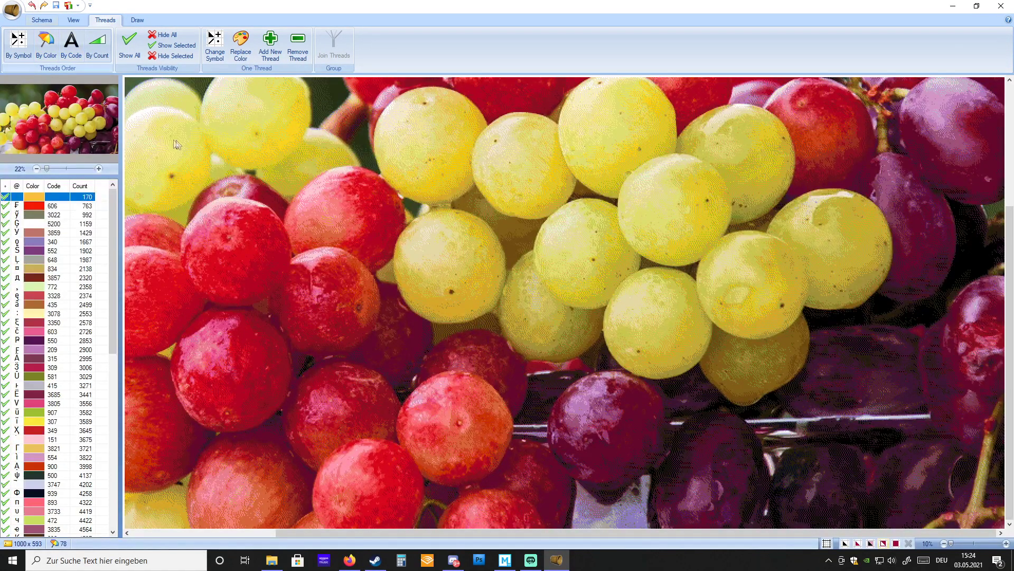
pyautogui.click(277, 54)
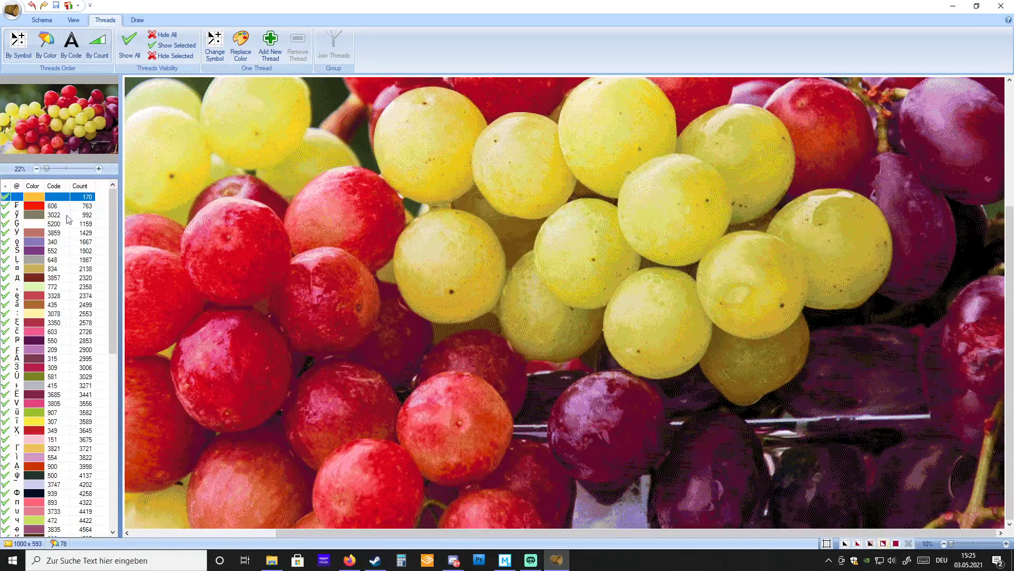
pyautogui.moveTo(563, 531); pyautogui.dragTo(457, 531)
pyautogui.moveTo(1012, 400); pyautogui.dragTo(1012, 278)
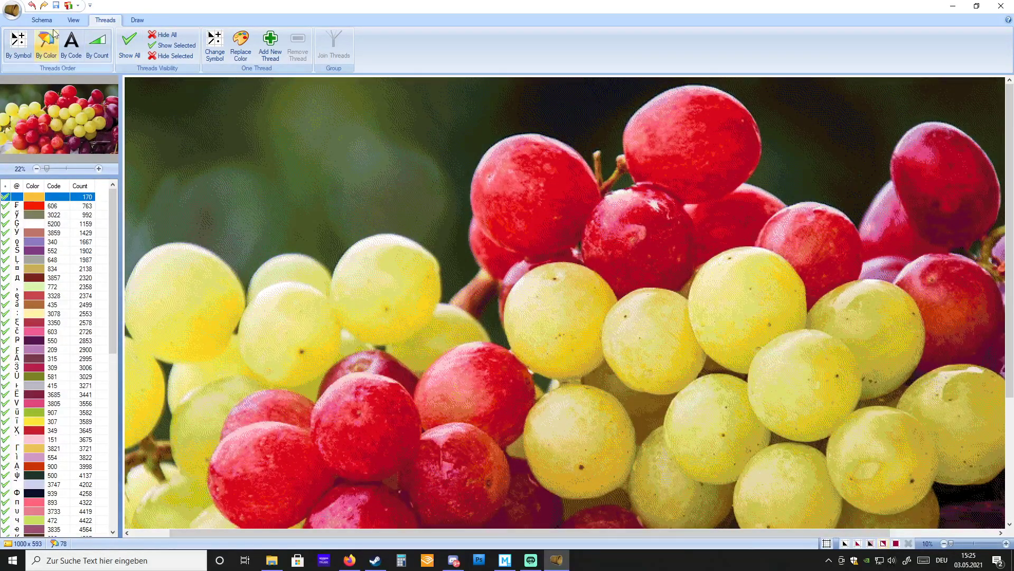
# - Look over the drawing and display tools, and open the pattern's print preview
pyautogui.click(127, 21)
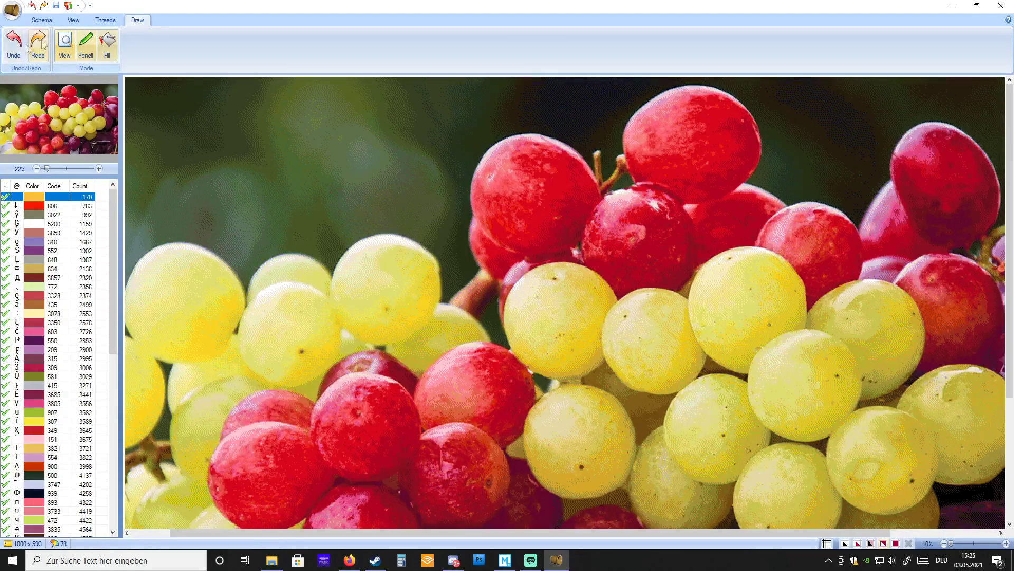
pyautogui.click(73, 20)
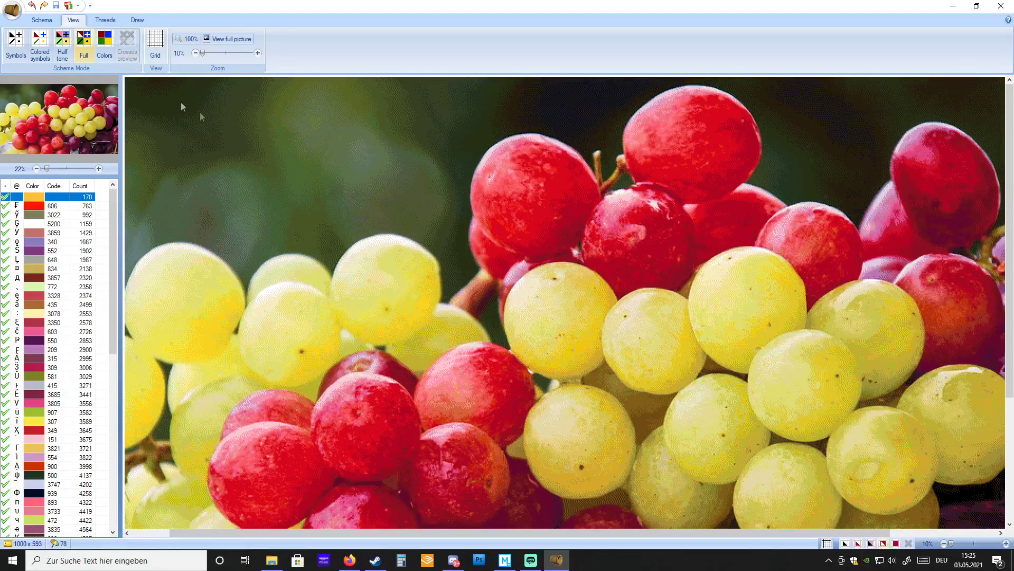
pyautogui.click(49, 21)
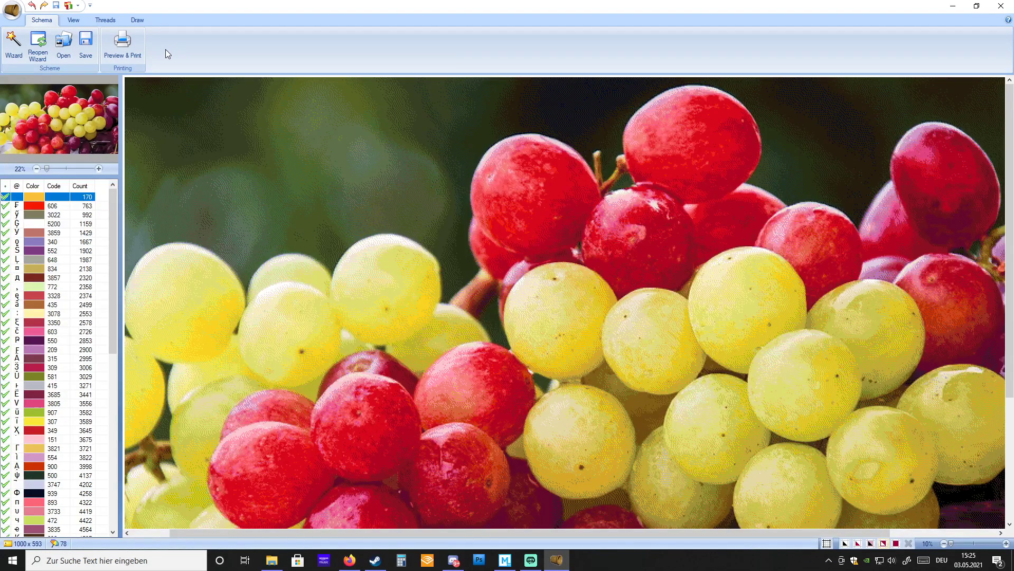
pyautogui.click(126, 55)
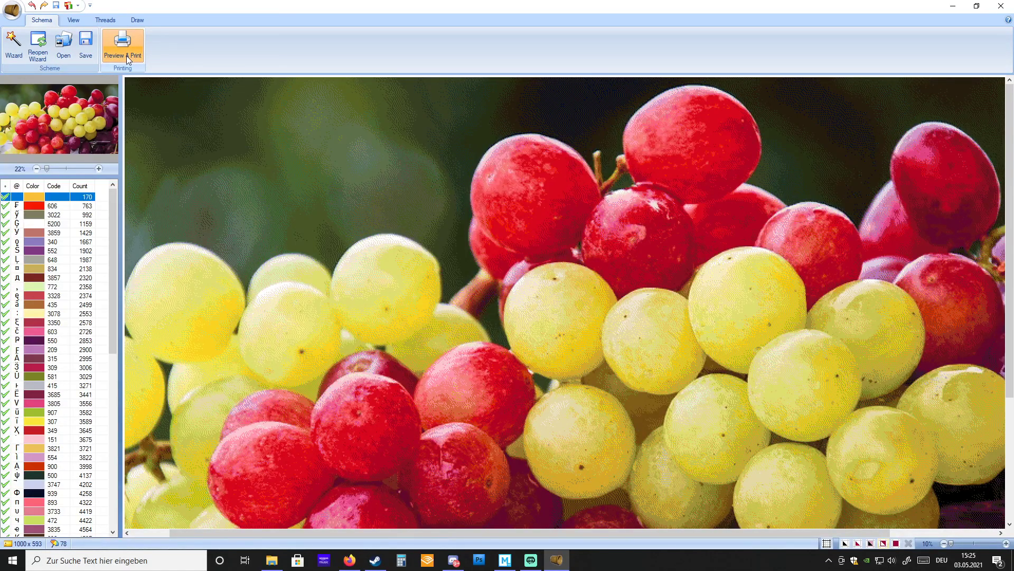